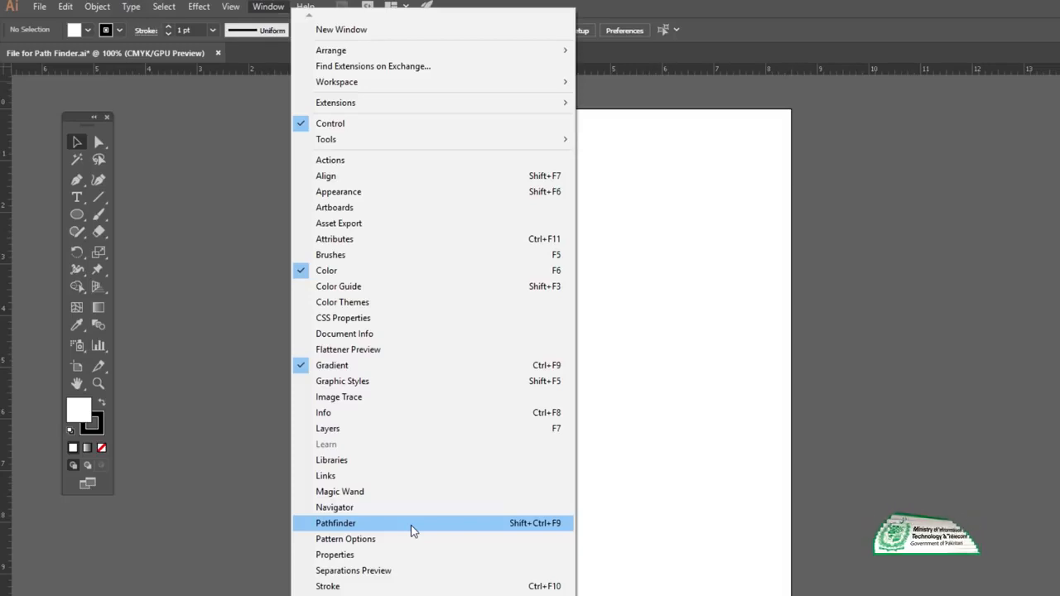
Show the Pathfinder panel and draw a circle about 2.15 in across on the upper part of the artboard.
{"action": "left_click", "coordinate": [411, 523]}
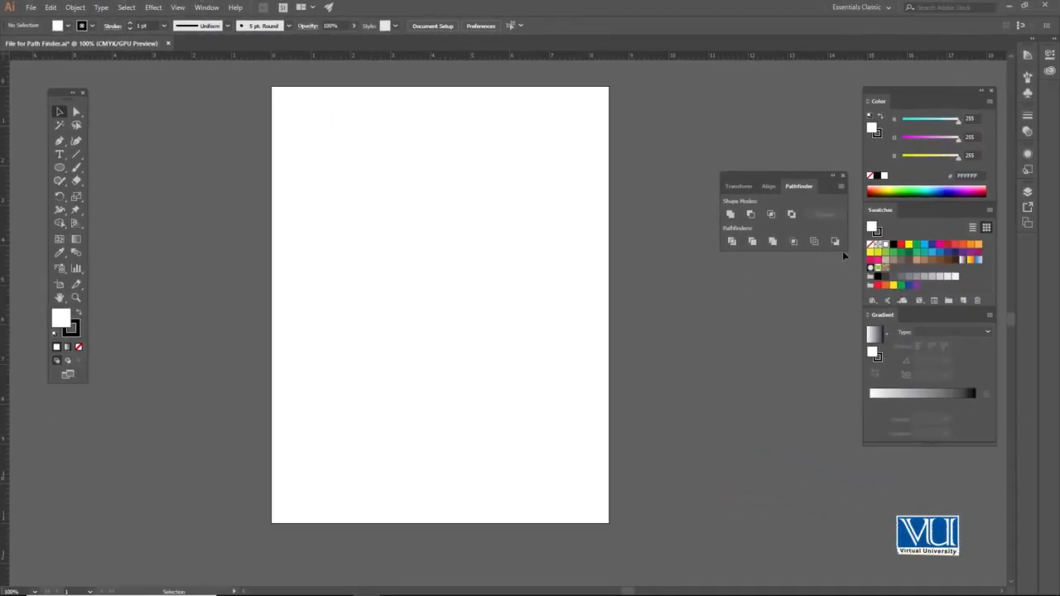
{"action": "left_click_drag", "start_coordinate": [662, 263], "coordinate": [669, 269]}
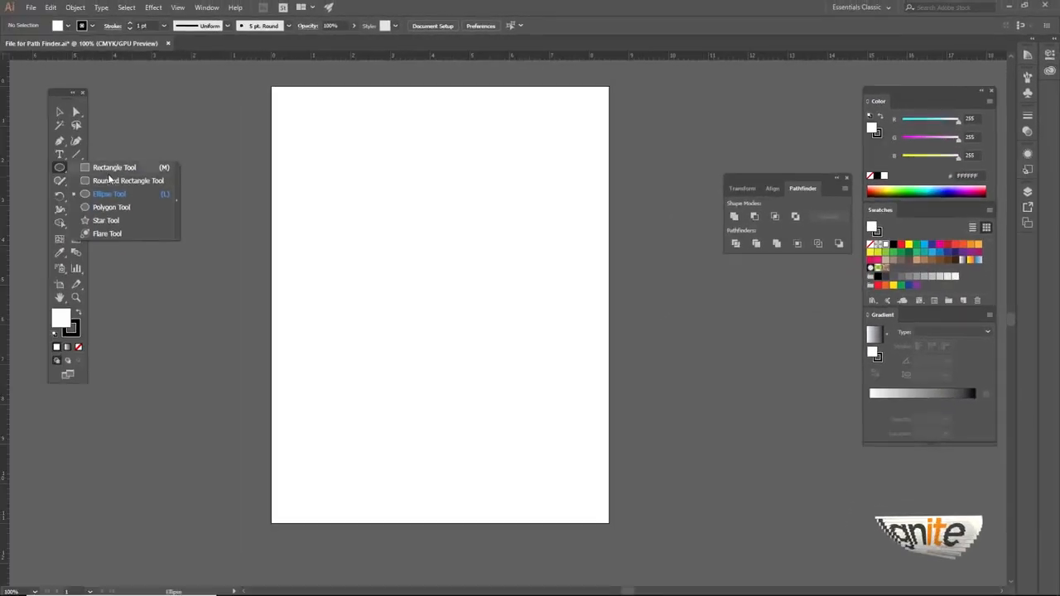
{"action": "left_click", "coordinate": [120, 196]}
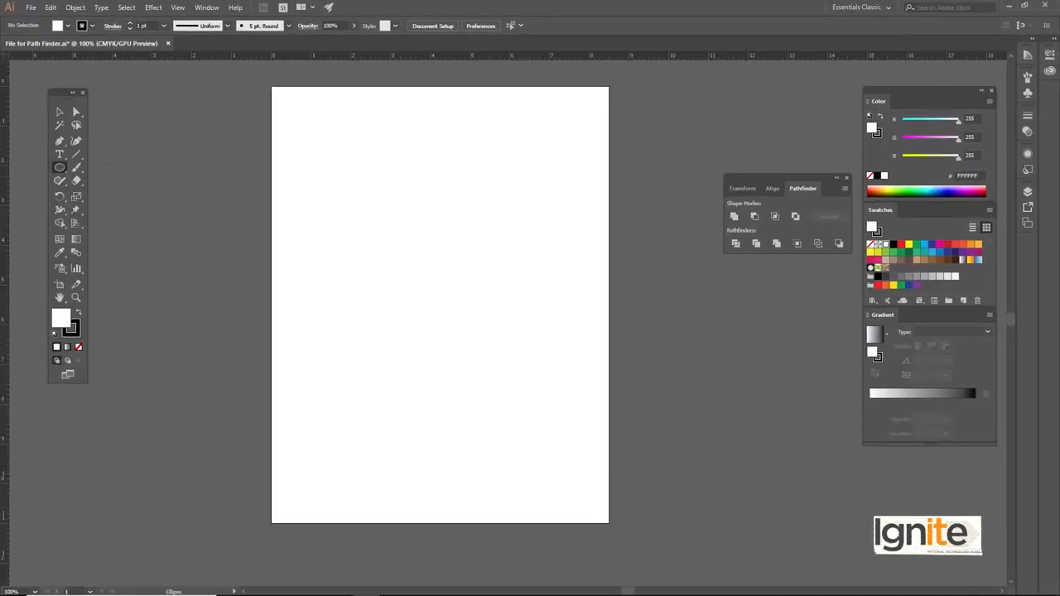
{"action": "left_click_drag", "start_coordinate": [336, 188], "coordinate": [422, 275]}
{"action": "key", "text": "v"}
{"action": "left_click", "coordinate": [383, 168]}
{"action": "left_click", "coordinate": [381, 193]}
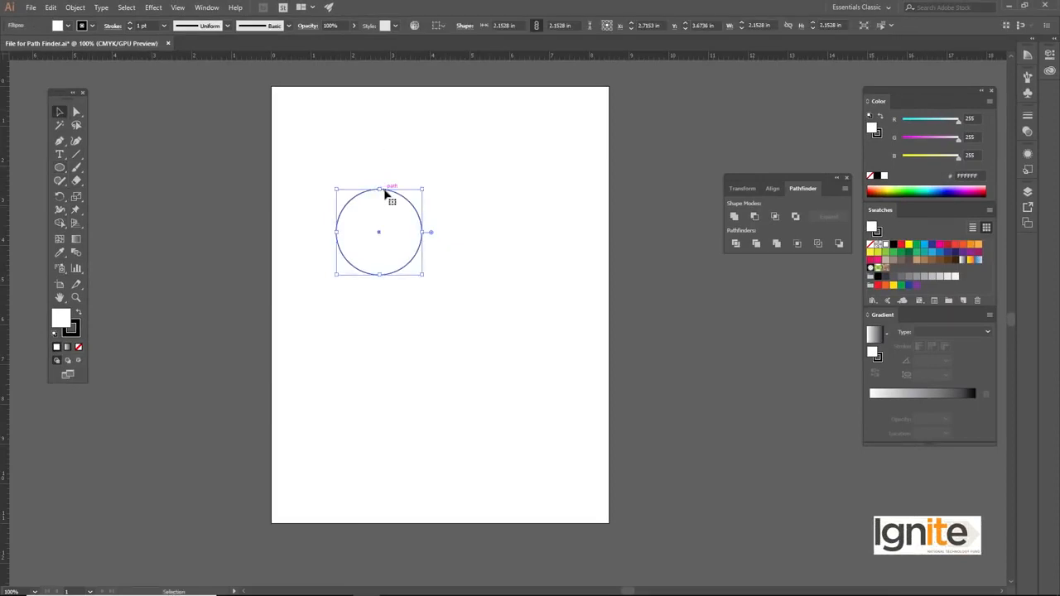
Place a copy of the circle to its right so the two overlap, and set both outlines to 2 pt.
{"action": "left_click_drag", "start_coordinate": [385, 193], "coordinate": [441, 193]}
{"action": "left_click", "coordinate": [412, 152]}
{"action": "key", "text": "ctrl+a"}
{"action": "left_click", "coordinate": [164, 25]}
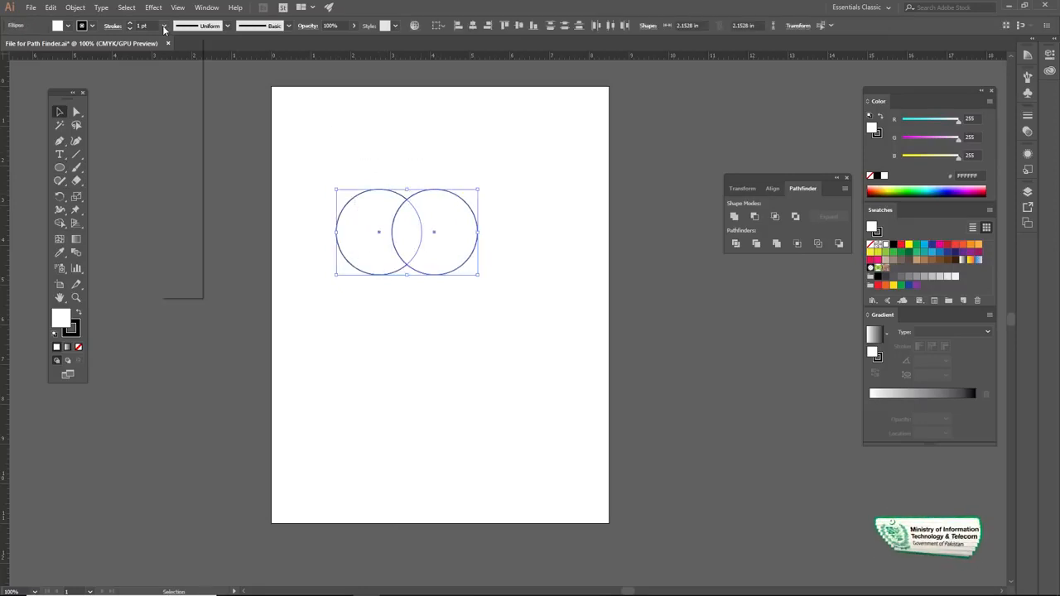
{"action": "left_click", "coordinate": [177, 86]}
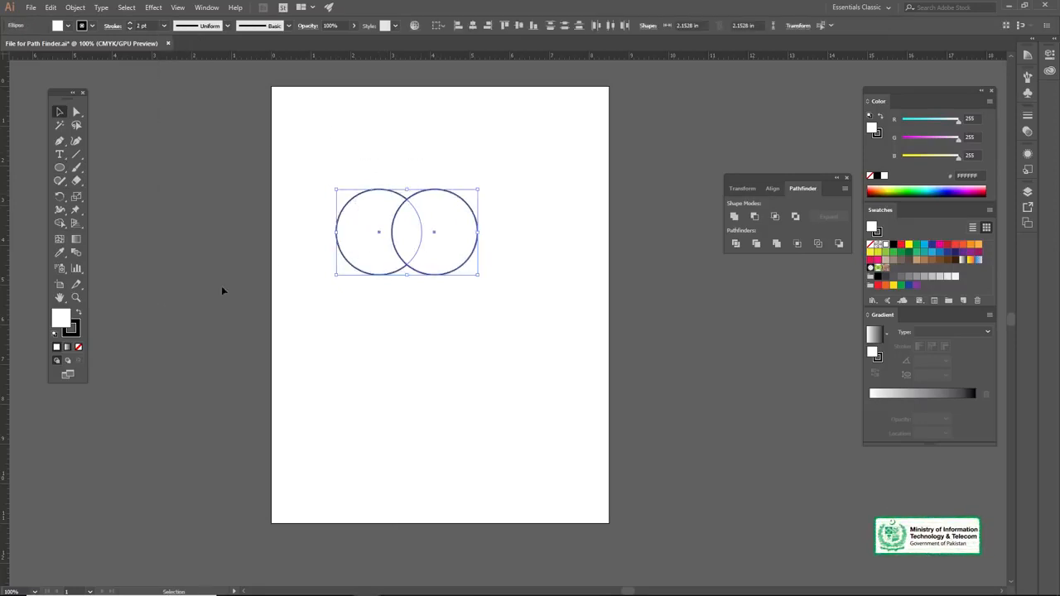
{"action": "left_click", "coordinate": [377, 173]}
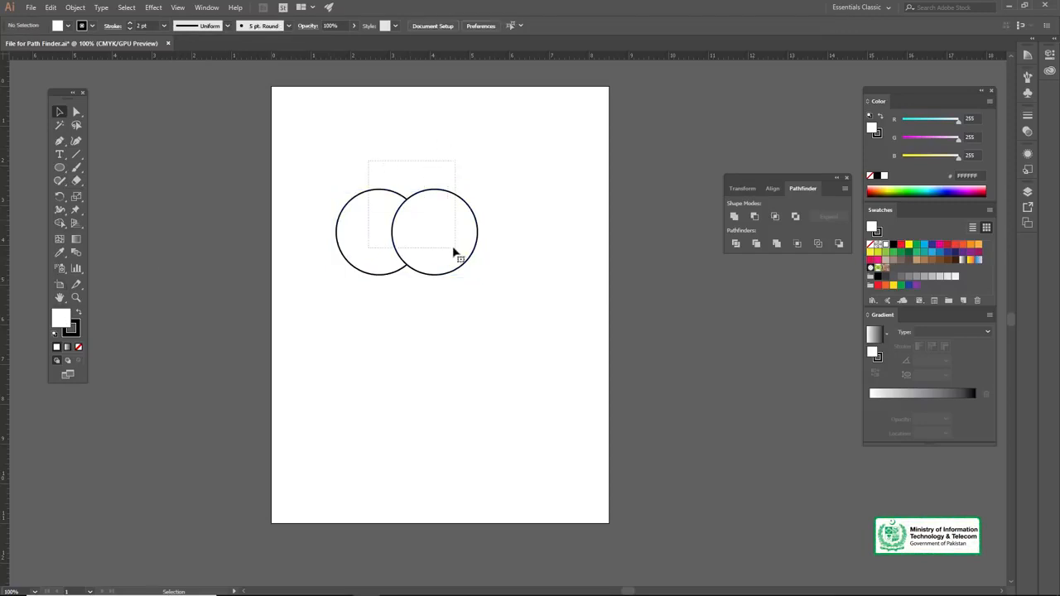
Unite the two overlapping circles into a single shape with the Pathfinder.
{"action": "left_click_drag", "start_coordinate": [454, 248], "coordinate": [454, 248]}
{"action": "left_click_drag", "start_coordinate": [421, 197], "coordinate": [444, 200]}
{"action": "left_click", "coordinate": [428, 161]}
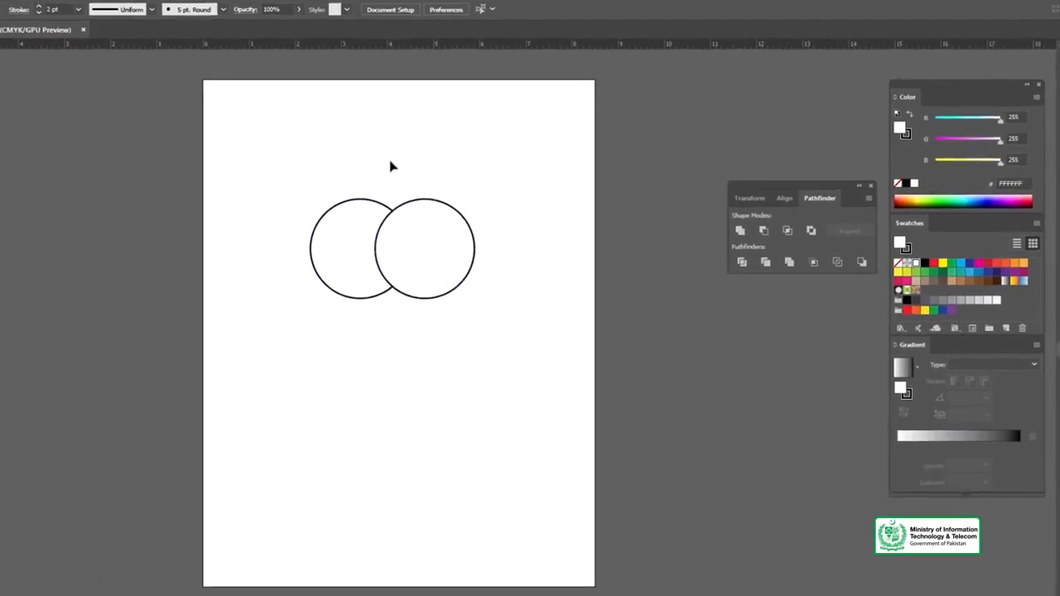
{"action": "left_click_drag", "start_coordinate": [314, 190], "coordinate": [370, 257]}
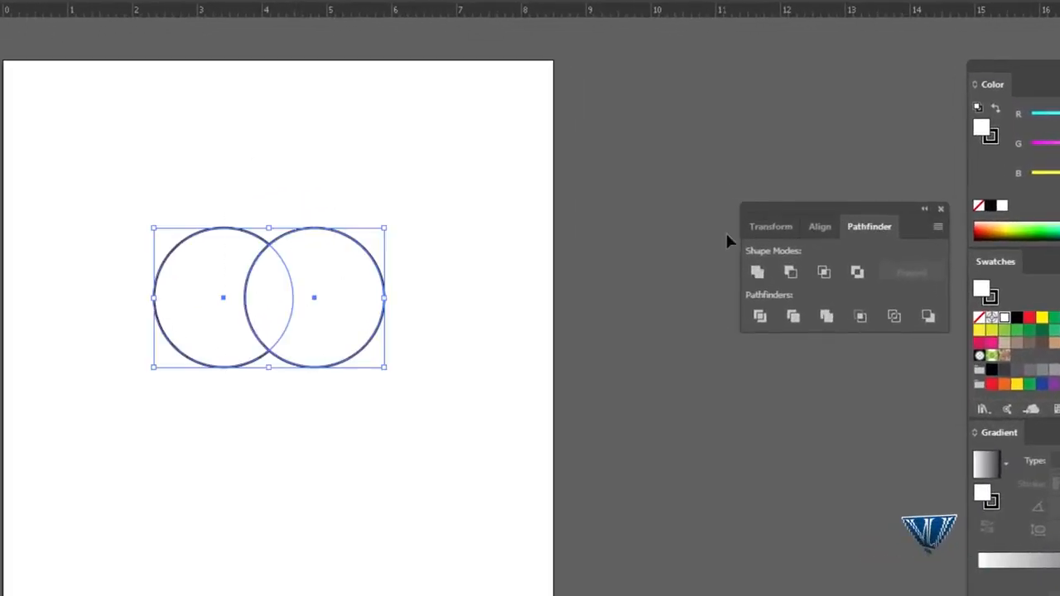
{"action": "left_click", "coordinate": [755, 273]}
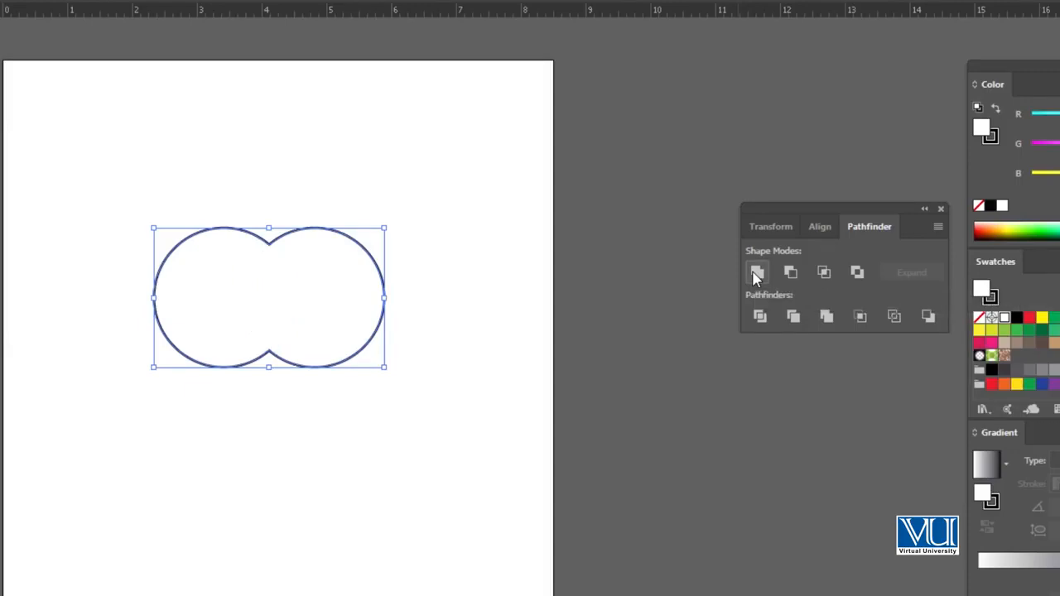
Try moving the united shape upward as one object, undoing each move.
{"action": "left_click", "coordinate": [219, 165]}
{"action": "left_click_drag", "start_coordinate": [224, 208], "coordinate": [299, 294]}
{"action": "left_click_drag", "start_coordinate": [289, 241], "coordinate": [289, 188]}
{"action": "key", "text": "ctrl+z"}
{"action": "left_click_drag", "start_coordinate": [294, 231], "coordinate": [308, 201]}
{"action": "key", "text": "ctrl+z"}
{"action": "left_click", "coordinate": [354, 236]}
{"action": "key", "text": "ctrl+z"}
Undo the unite operation to restore the two separate overlapping circles.
{"action": "key", "text": "a"}
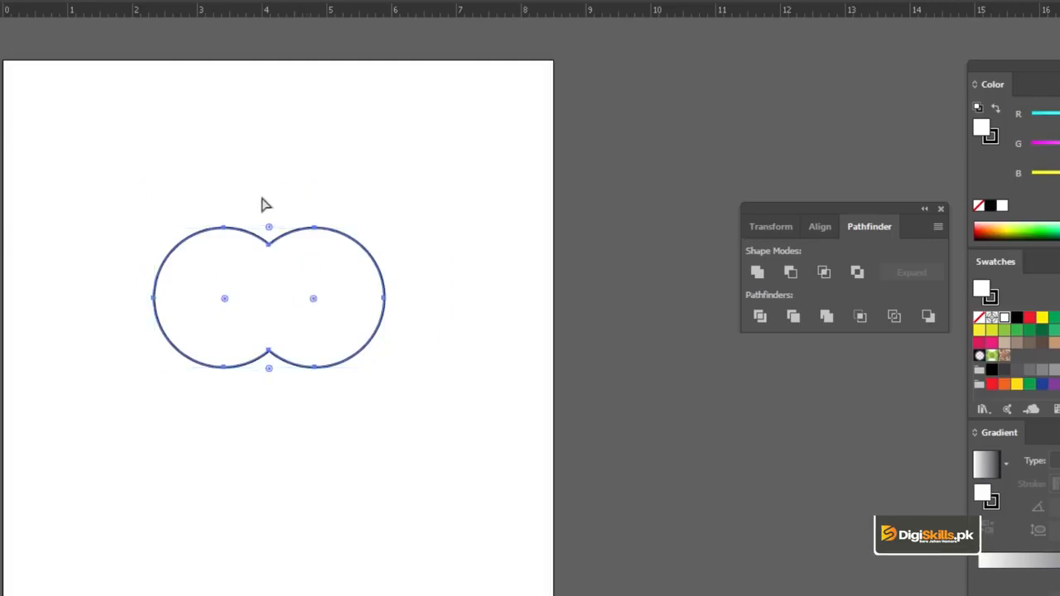
{"action": "key", "text": "ctrl+z"}
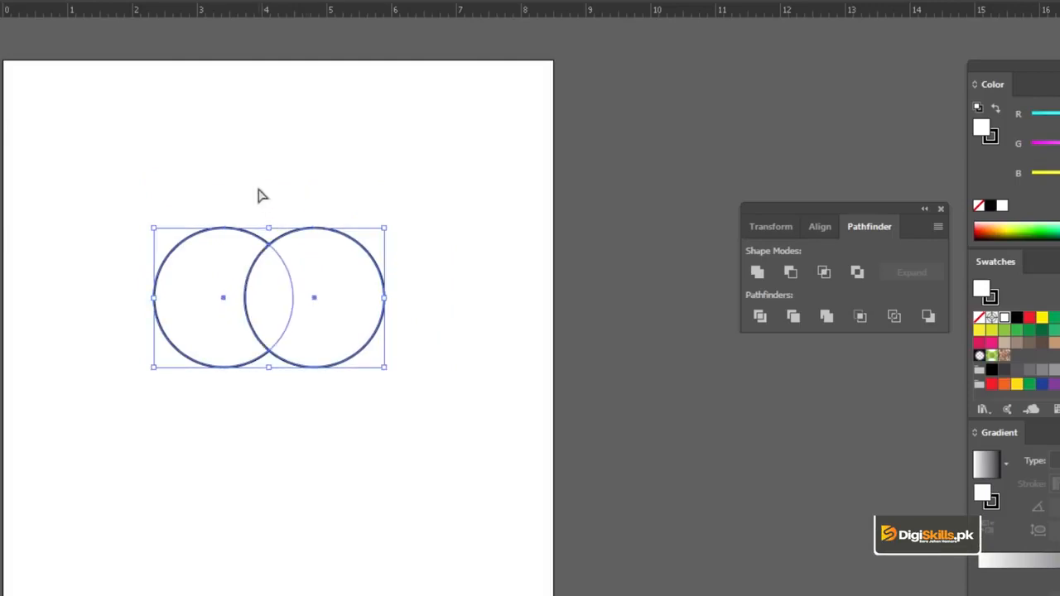
{"action": "key", "text": "v"}
{"action": "left_click", "coordinate": [258, 195]}
{"action": "left_click_drag", "start_coordinate": [225, 180], "coordinate": [298, 307]}
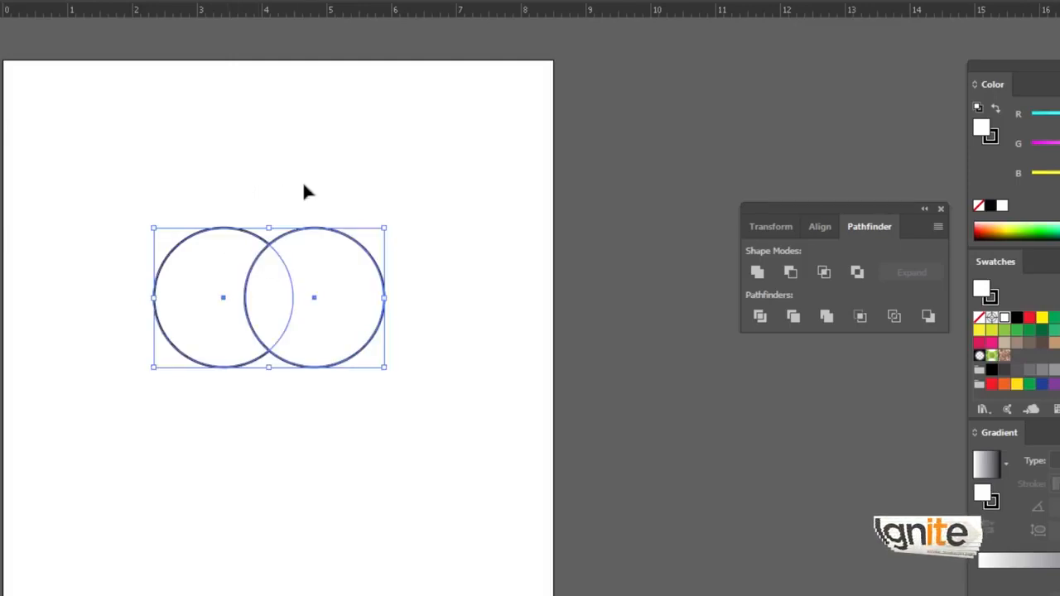
{"action": "left_click", "coordinate": [363, 185]}
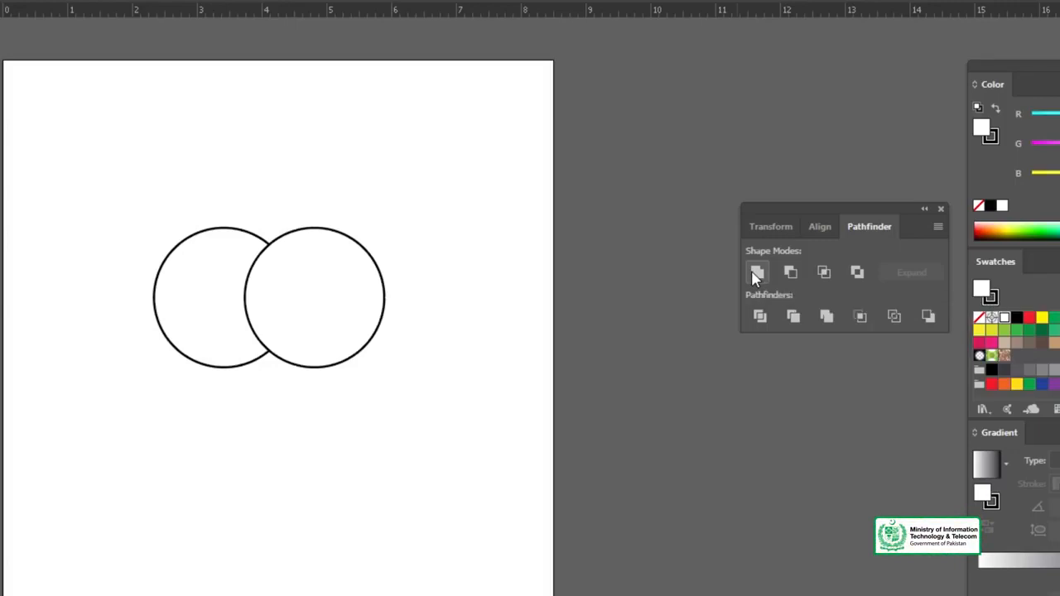
Examine the two circles as separate objects by selecting them together and individually.
{"action": "key", "text": "ctrl+a"}
{"action": "left_click", "coordinate": [275, 189]}
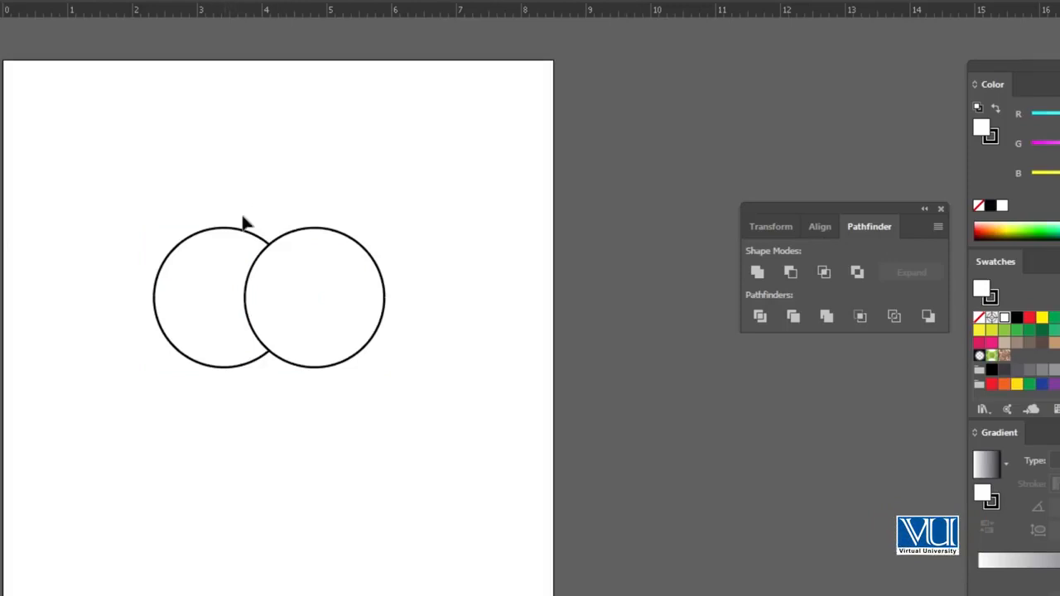
{"action": "left_click_drag", "start_coordinate": [304, 302], "coordinate": [304, 302]}
{"action": "left_click", "coordinate": [281, 190]}
{"action": "left_click", "coordinate": [294, 245]}
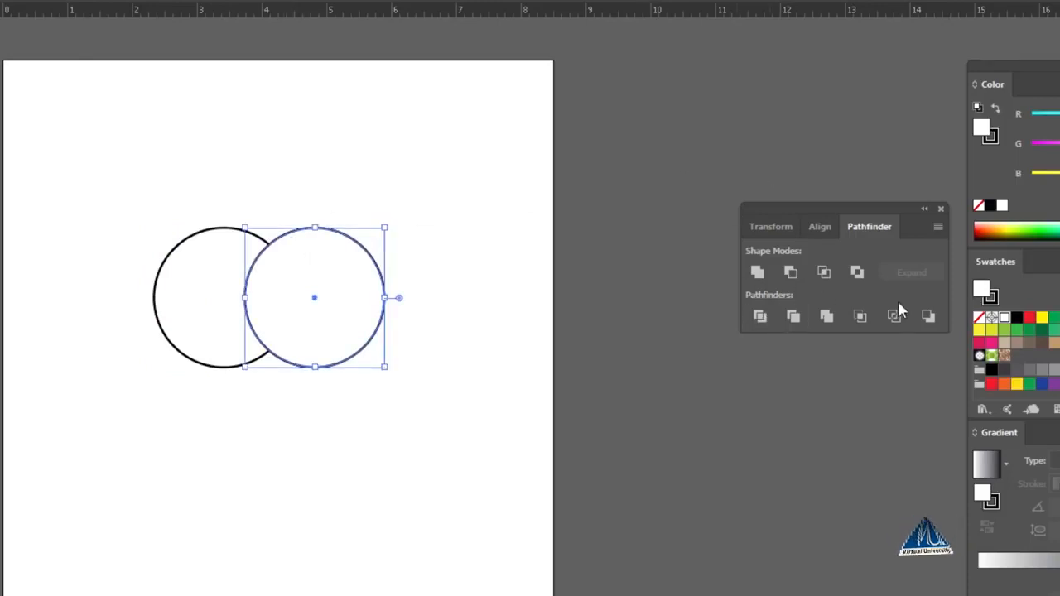
{"action": "left_click", "coordinate": [310, 201]}
{"action": "left_click", "coordinate": [281, 254]}
{"action": "left_click", "coordinate": [238, 193]}
{"action": "left_click", "coordinate": [223, 255]}
{"action": "left_click", "coordinate": [258, 177]}
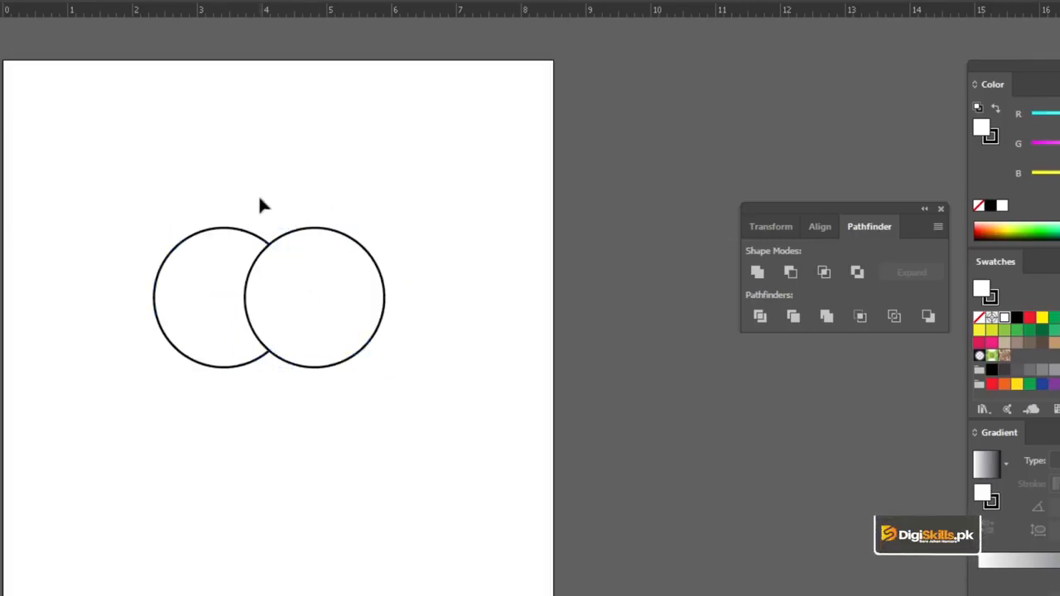
{"action": "left_click", "coordinate": [280, 265]}
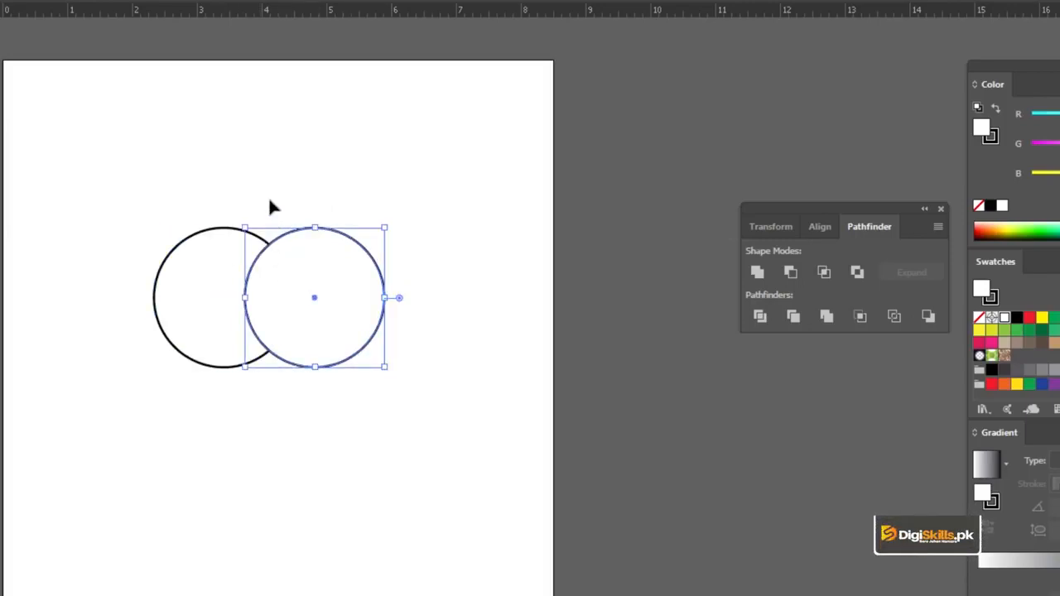
{"action": "left_click", "coordinate": [273, 207]}
{"action": "left_click", "coordinate": [247, 242]}
{"action": "left_click", "coordinate": [260, 183]}
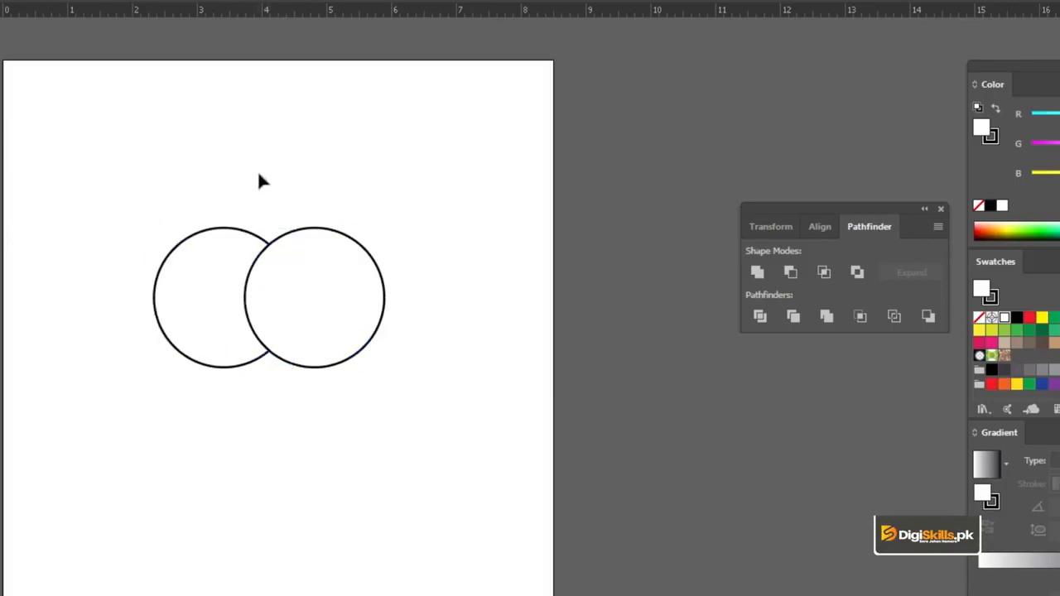
Combine both circles into an editable compound shape using the Unite shape mode.
{"action": "key", "text": "ctrl+a"}
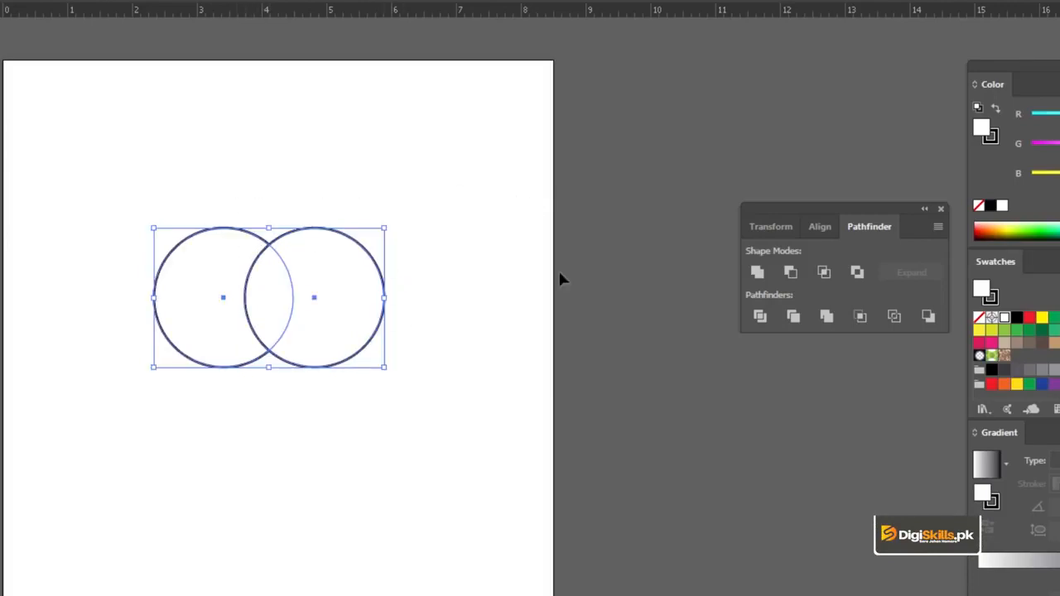
{"action": "left_click", "coordinate": [757, 276], "text": "alt"}
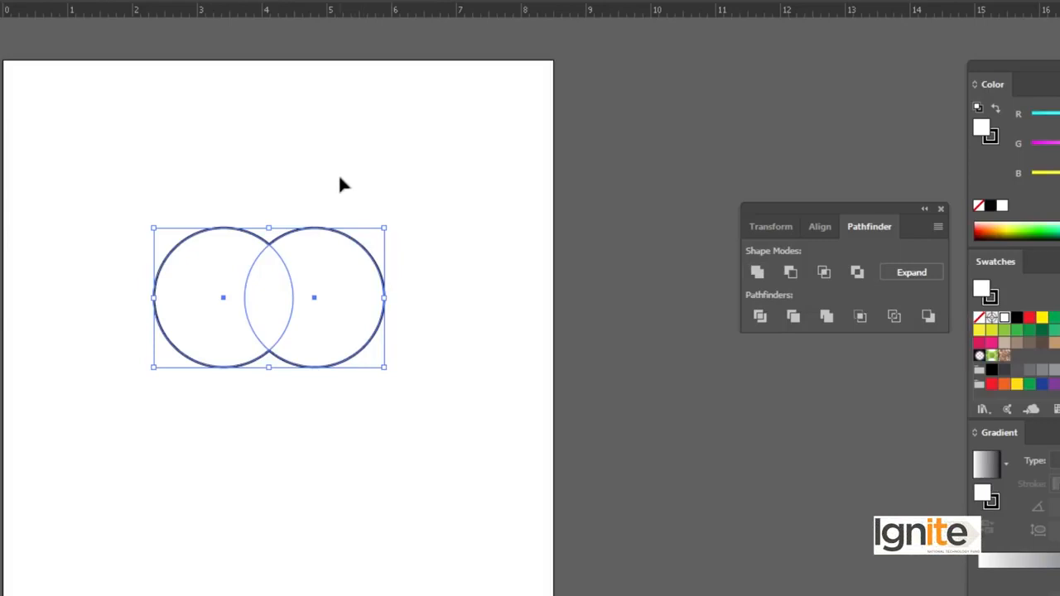
{"action": "left_click", "coordinate": [327, 207]}
{"action": "left_click", "coordinate": [286, 246]}
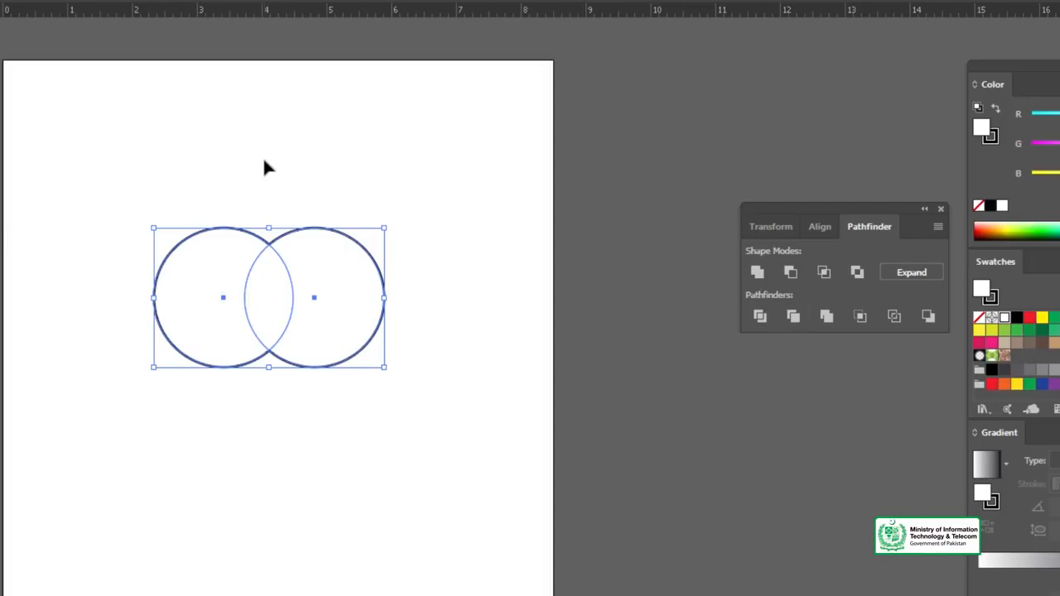
Shrink the right-hand circle inside the compound shape while keeping its proportions, and leave the shape's editing mode.
{"action": "left_click", "coordinate": [255, 223]}
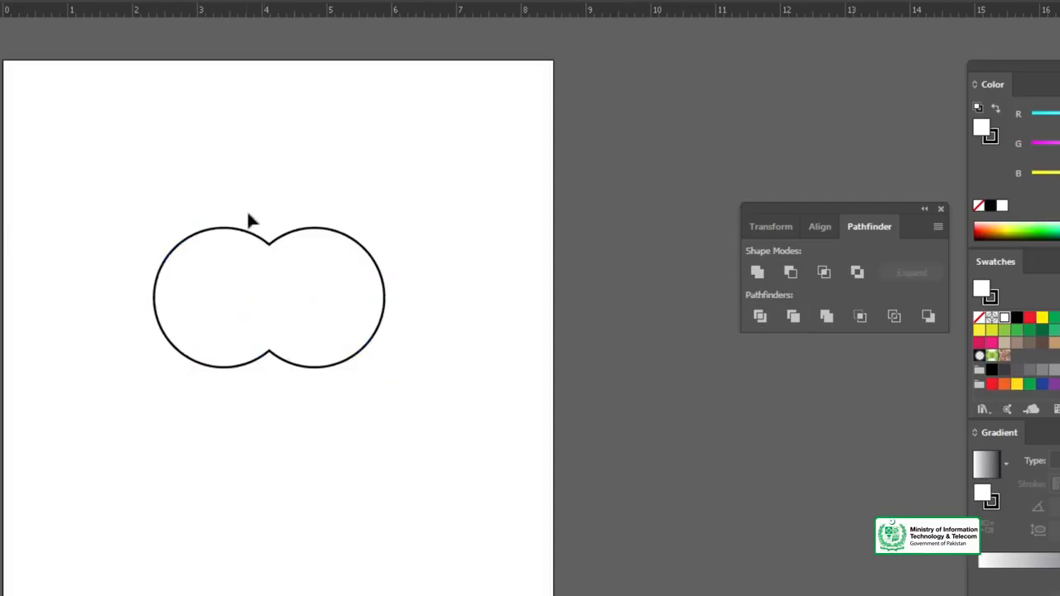
{"action": "left_click", "coordinate": [249, 233]}
{"action": "left_click", "coordinate": [243, 172]}
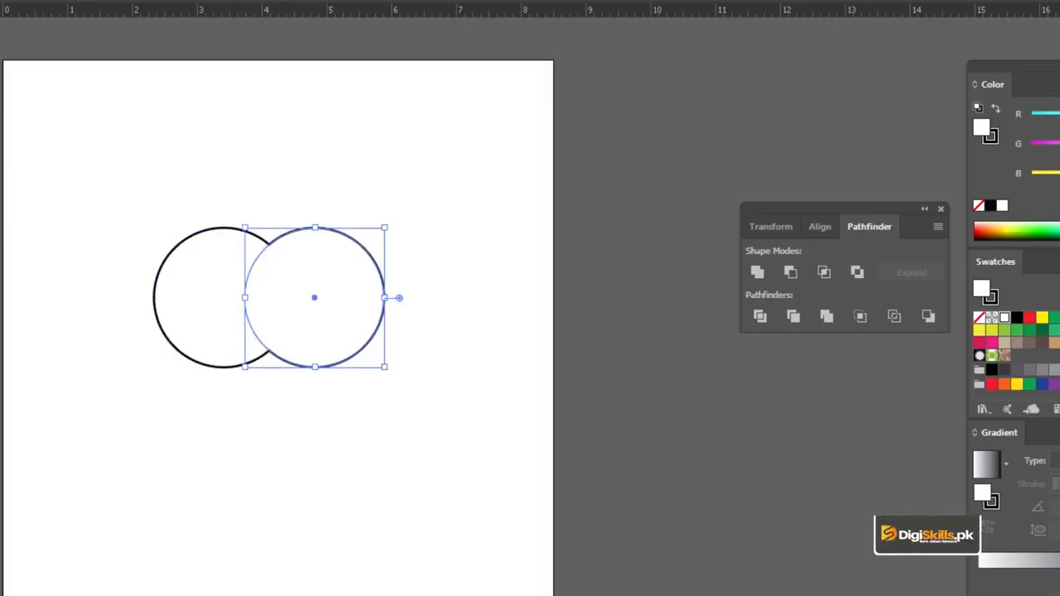
{"action": "left_click_drag", "start_coordinate": [388, 227], "coordinate": [362, 251]}
{"action": "double_click", "coordinate": [41, 164]}
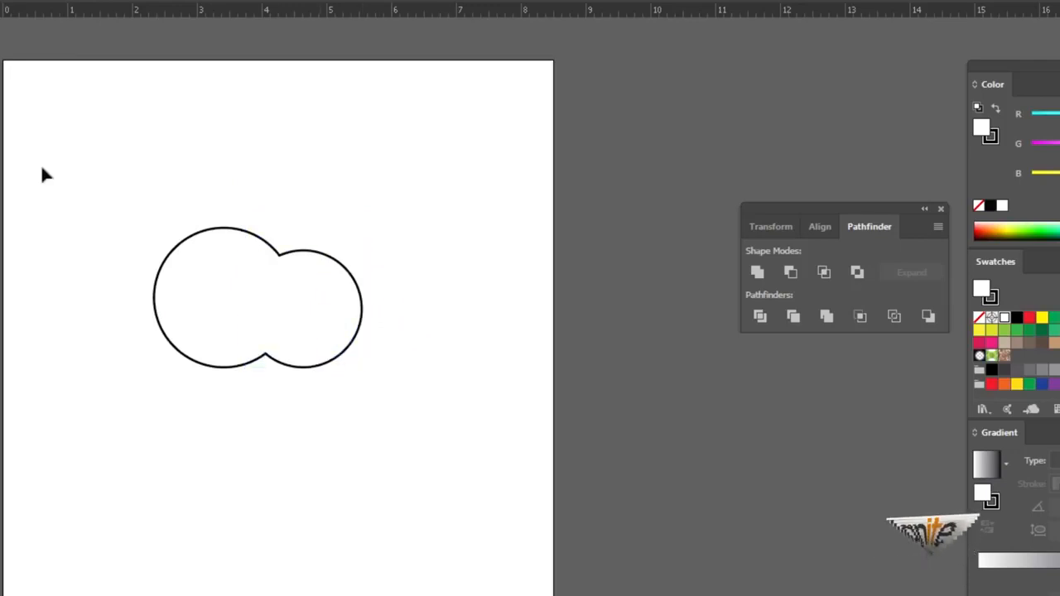
Delete the compound shape and draw a new circle about 1.6 in across near the artboard's upper-left corner.
{"action": "left_click", "coordinate": [301, 280]}
{"action": "key", "text": "Delete"}
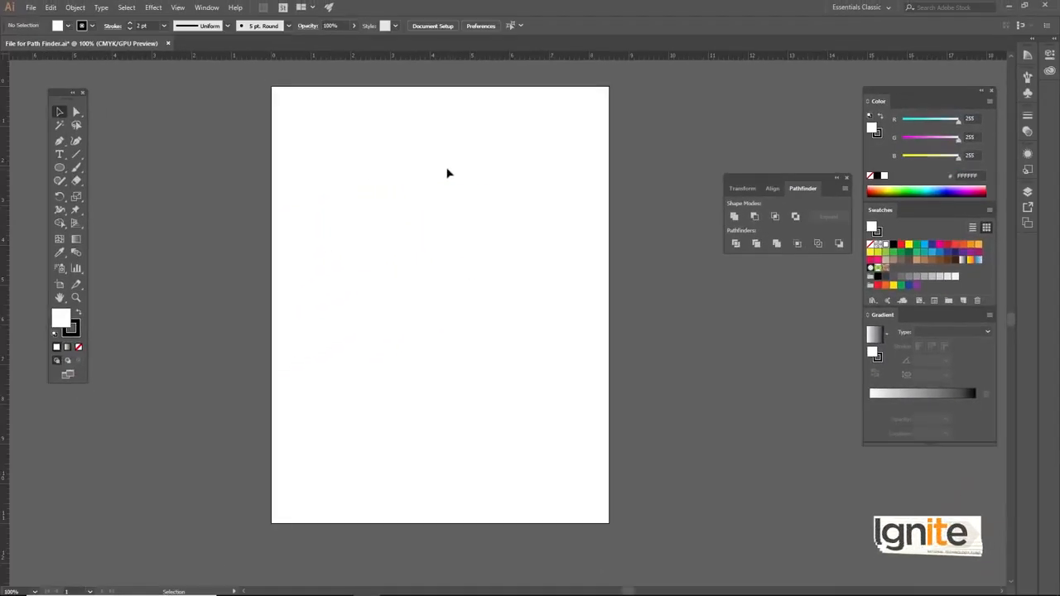
{"action": "left_click_drag", "start_coordinate": [62, 174], "coordinate": [93, 194]}
{"action": "left_click_drag", "start_coordinate": [319, 173], "coordinate": [349, 204]}
{"action": "key", "text": "v"}
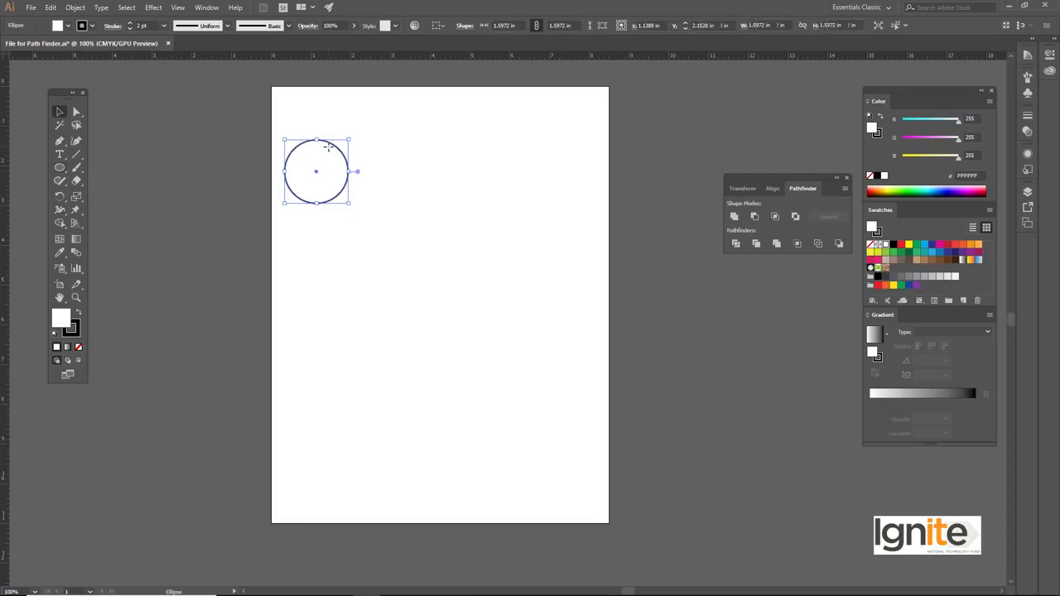
Duplicate and resize the circle into an overlapping, cloud-like cluster of seven circles, enlarging the upper middle one to about 1.79 in.
{"action": "left_click_drag", "start_coordinate": [331, 149], "coordinate": [440, 152]}
{"action": "left_click", "coordinate": [430, 223]}
{"action": "mouse_move", "coordinate": [437, 209]}
{"action": "left_mouse_down"}
{"action": "mouse_move", "coordinate": [448, 209]}
{"action": "mouse_move", "coordinate": [440, 218]}
{"action": "left_mouse_up"}
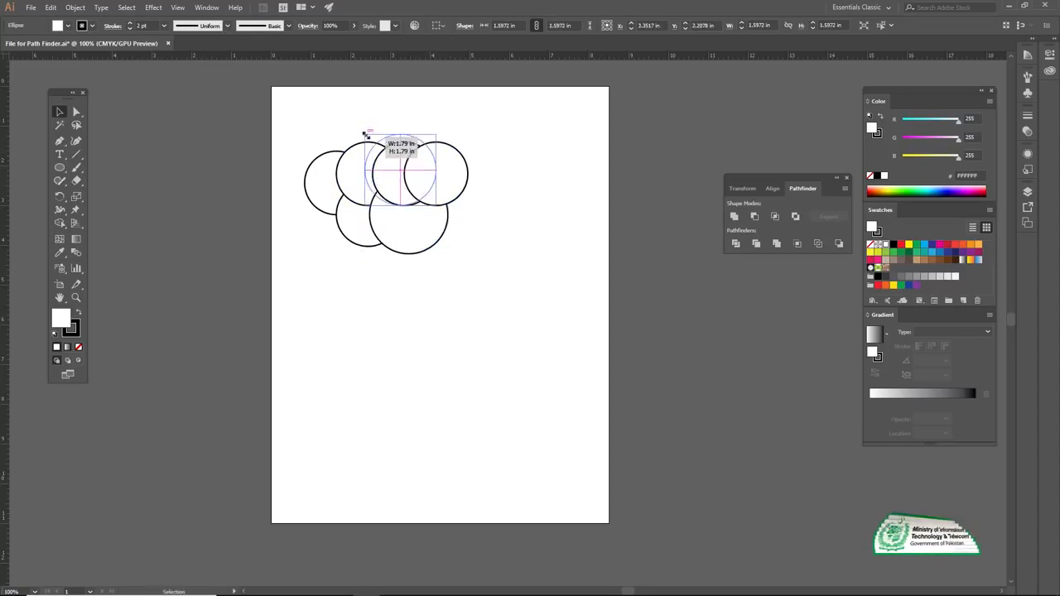
{"action": "left_click_drag", "start_coordinate": [362, 133], "coordinate": [364, 132]}
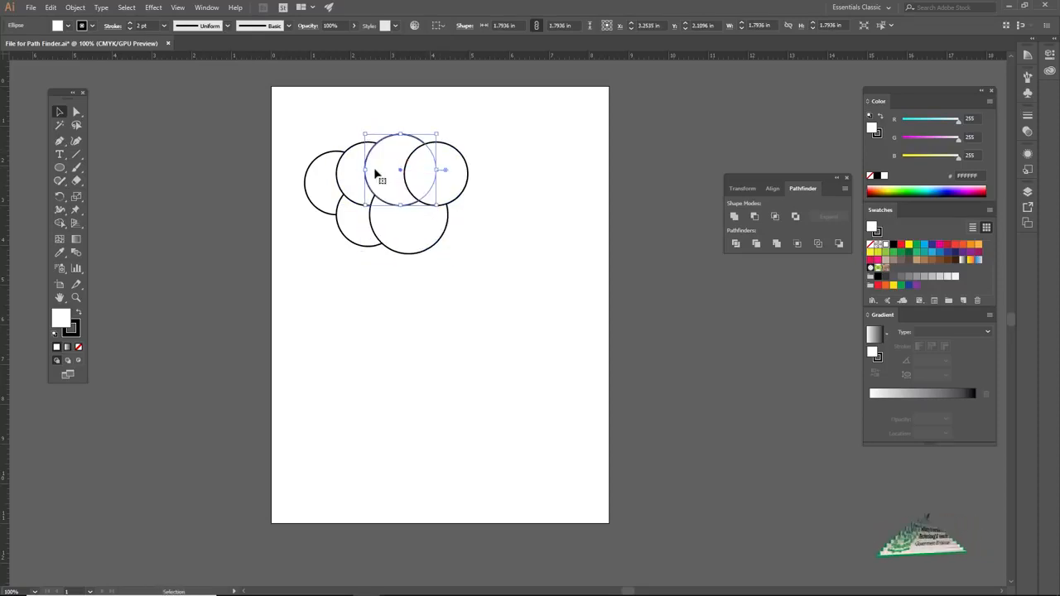
{"action": "left_click_drag", "start_coordinate": [426, 222], "coordinate": [470, 233]}
Combine all seven circles into a cloud-shaped compound shape using the Unite shape mode.
{"action": "left_click_drag", "start_coordinate": [322, 124], "coordinate": [485, 271]}
{"action": "left_click_drag", "start_coordinate": [439, 171], "coordinate": [480, 205]}
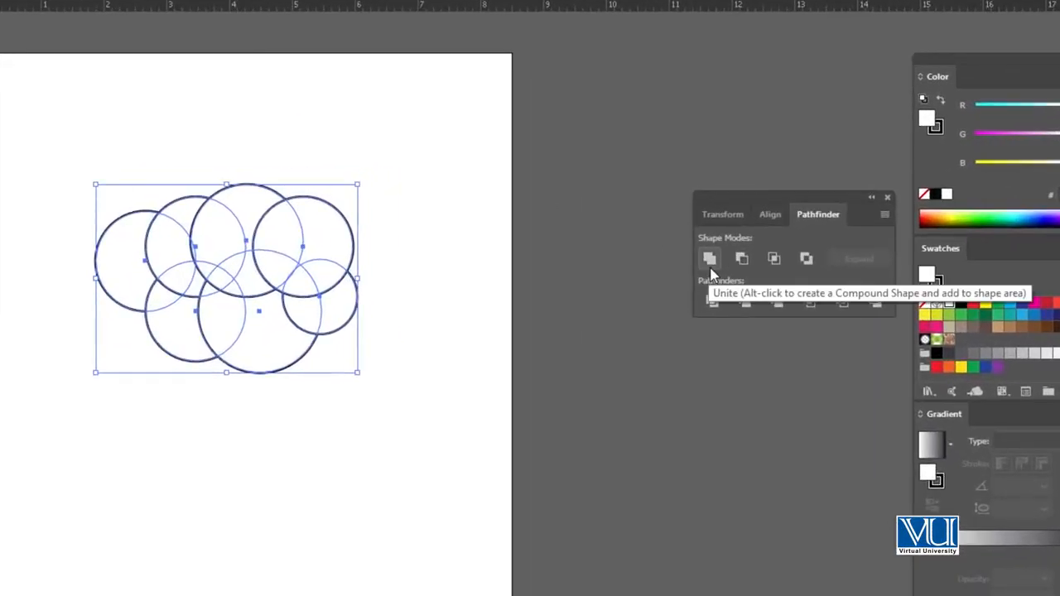
{"action": "left_click", "coordinate": [710, 269]}
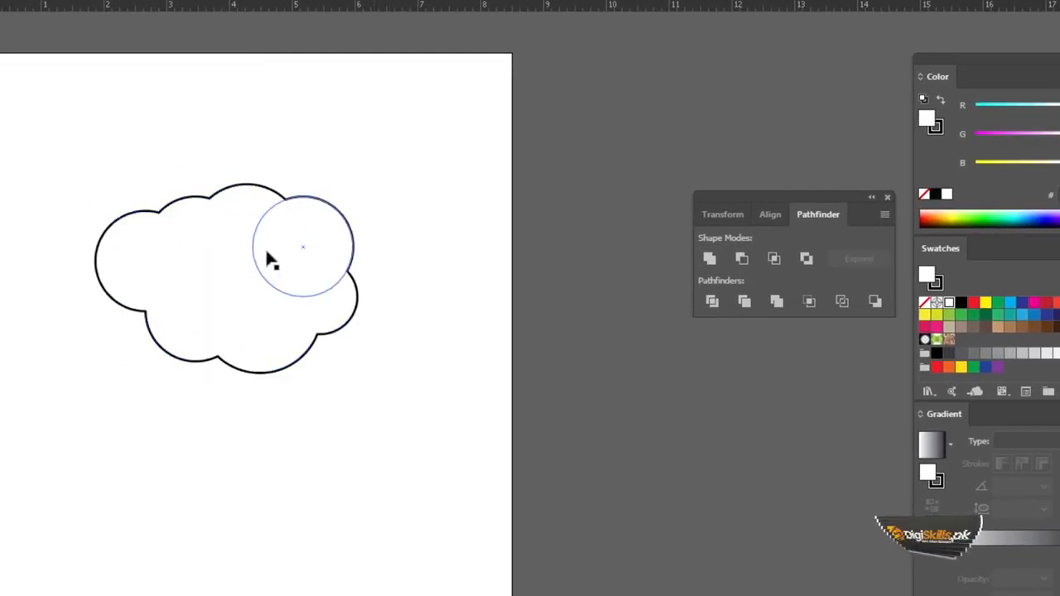
Flatten the cloud compound shape slightly by raising its lower edge.
{"action": "left_click", "coordinate": [266, 259]}
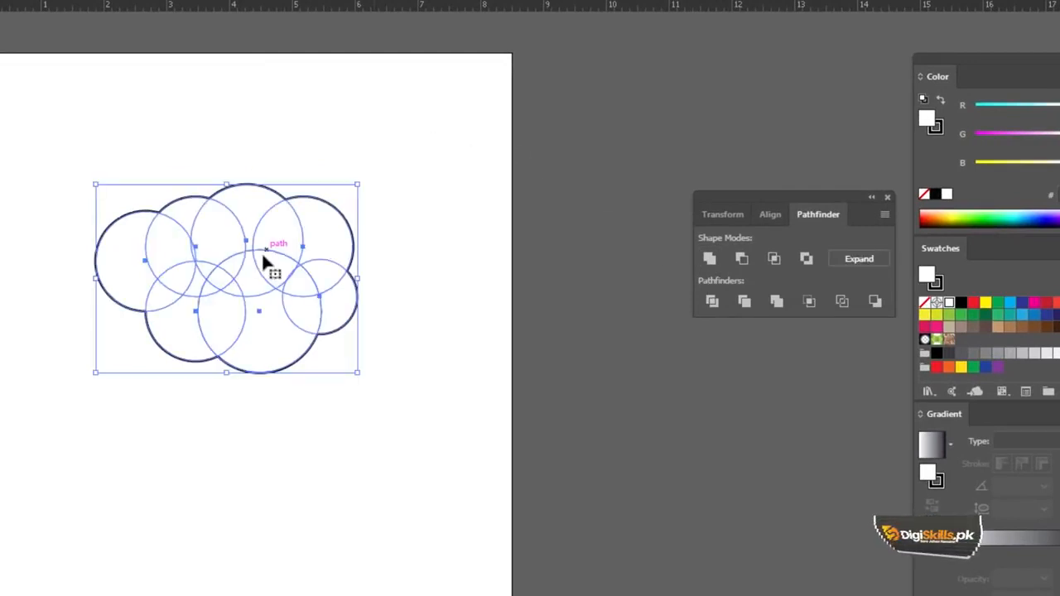
{"action": "left_click_drag", "start_coordinate": [227, 373], "coordinate": [231, 354]}
{"action": "left_click", "coordinate": [228, 400]}
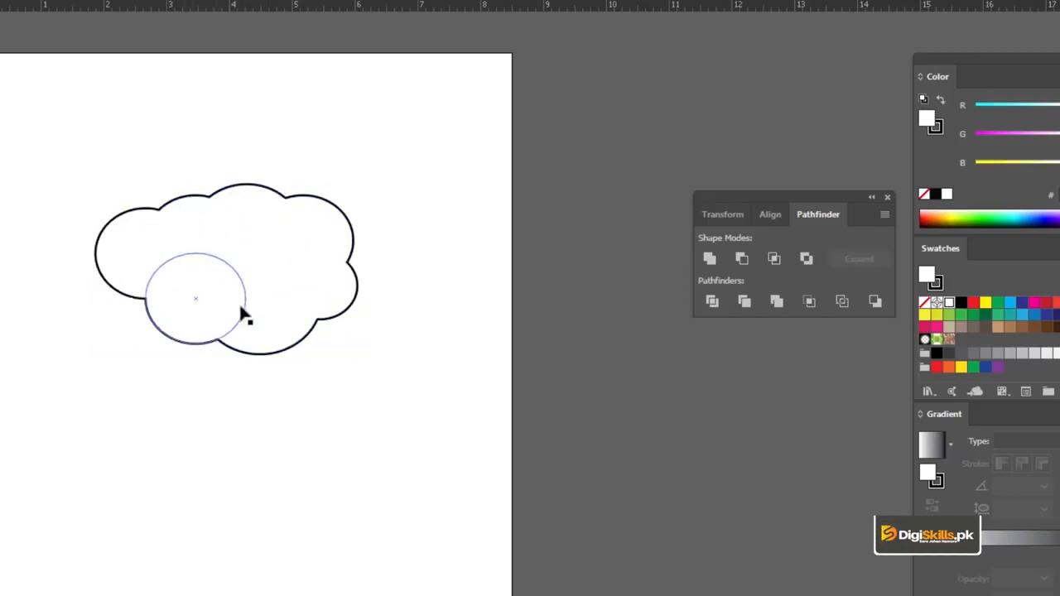
Delete the cloud compound shape to clear the artboard.
{"action": "left_click", "coordinate": [245, 187]}
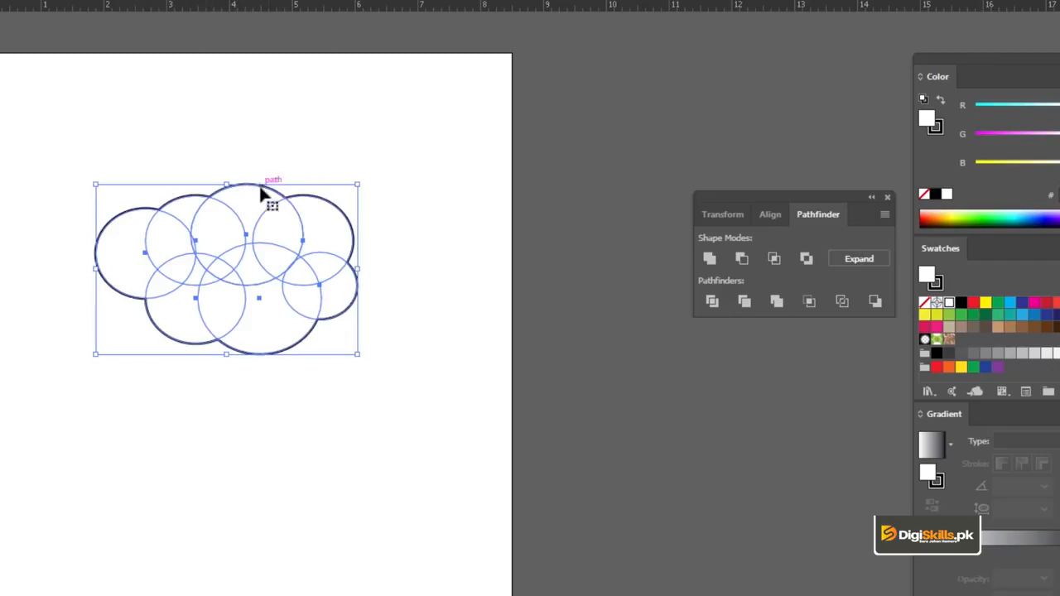
{"action": "key", "text": "Delete"}
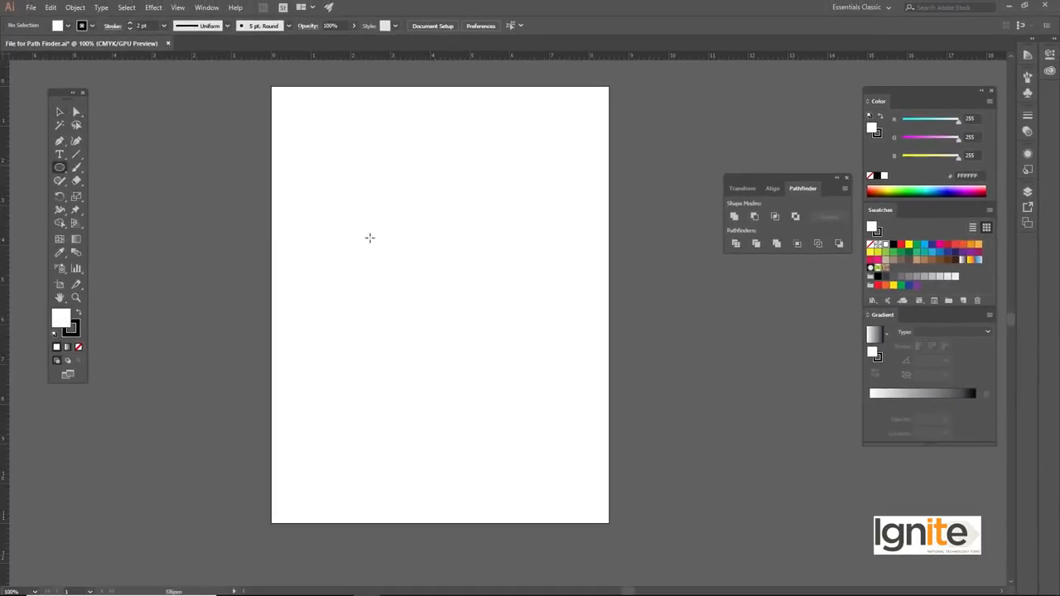
Draw a circle about 1.6 in wide in the upper middle of the artboard and place an overlapping copy on its right.
{"action": "left_click_drag", "start_coordinate": [410, 229], "coordinate": [441, 260]}
{"action": "key", "text": "c"}
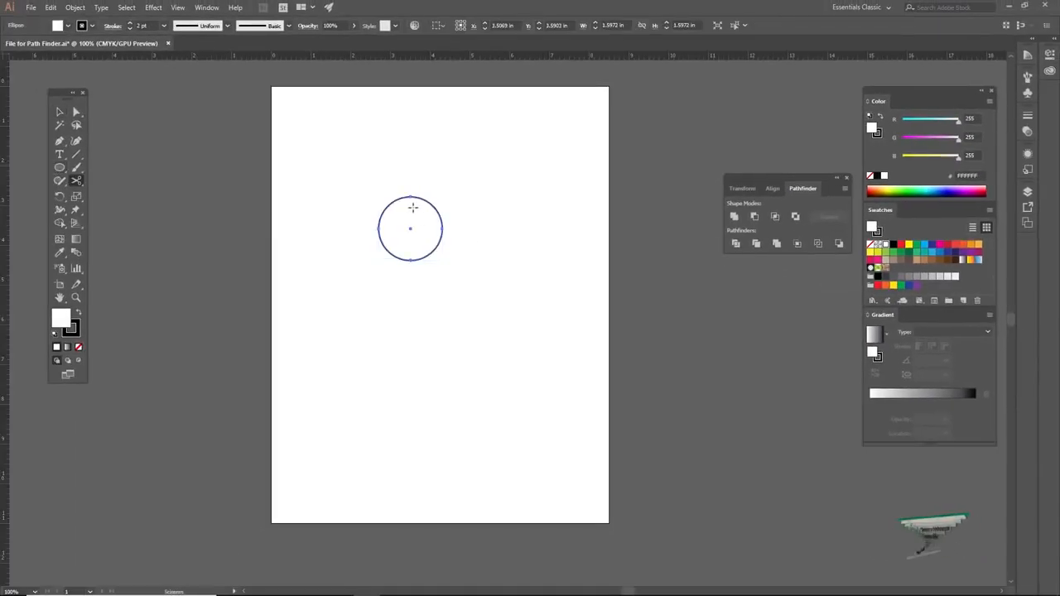
{"action": "key", "text": "v"}
{"action": "left_click", "coordinate": [411, 175]}
{"action": "left_click", "coordinate": [406, 206]}
{"action": "left_click_drag", "start_coordinate": [401, 207], "coordinate": [445, 207]}
{"action": "left_click", "coordinate": [427, 163]}
{"action": "key", "text": "z"}
{"action": "left_click", "coordinate": [440, 253]}
{"action": "key", "text": "v"}
{"action": "left_click_drag", "start_coordinate": [503, 296], "coordinate": [432, 240]}
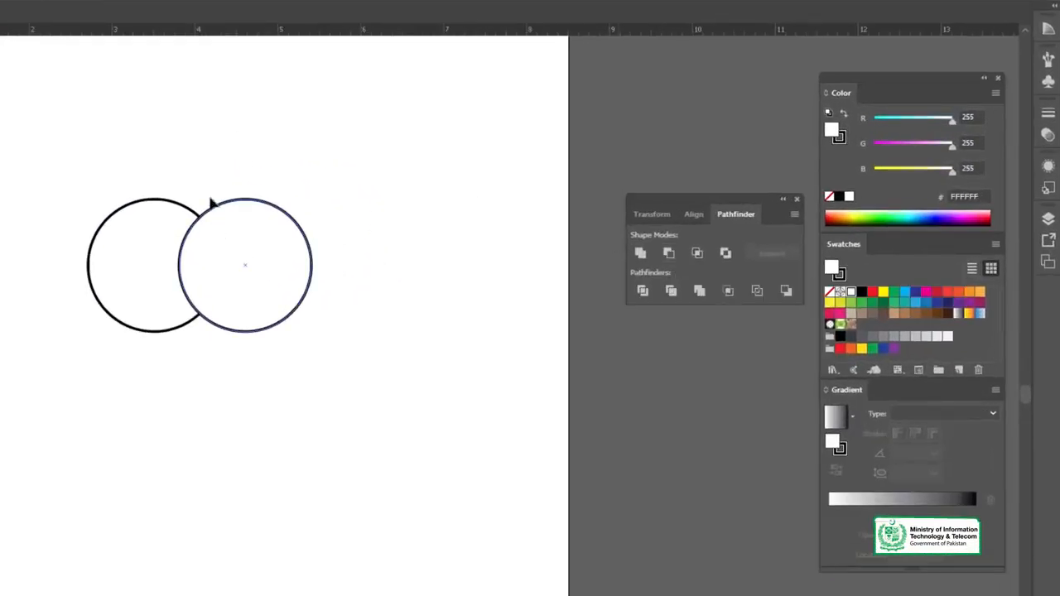
Subtract the right circle from the left one as an editable compound shape using the Minus Front shape mode.
{"action": "left_click_drag", "start_coordinate": [139, 156], "coordinate": [237, 282]}
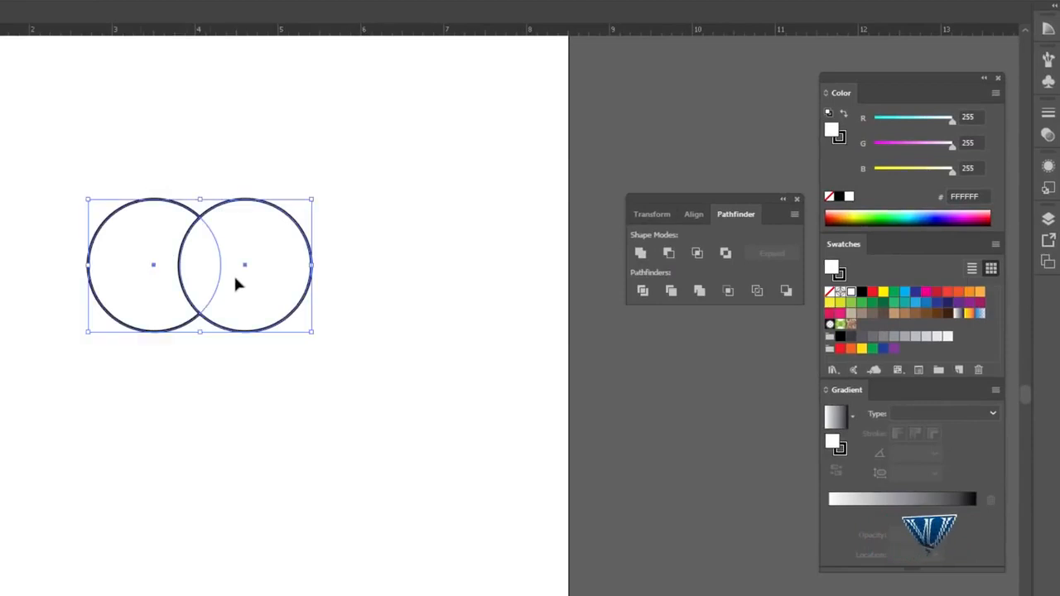
{"action": "left_click", "coordinate": [669, 254]}
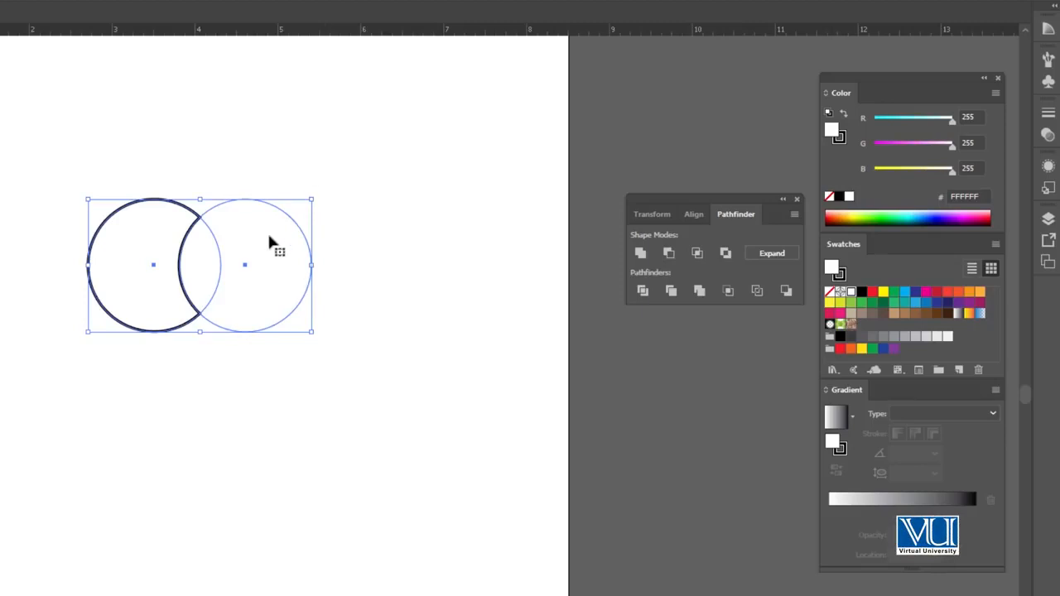
{"action": "key", "text": "ctrl+shift+z"}
{"action": "key", "text": "ctrl+z"}
{"action": "left_click", "coordinate": [198, 133]}
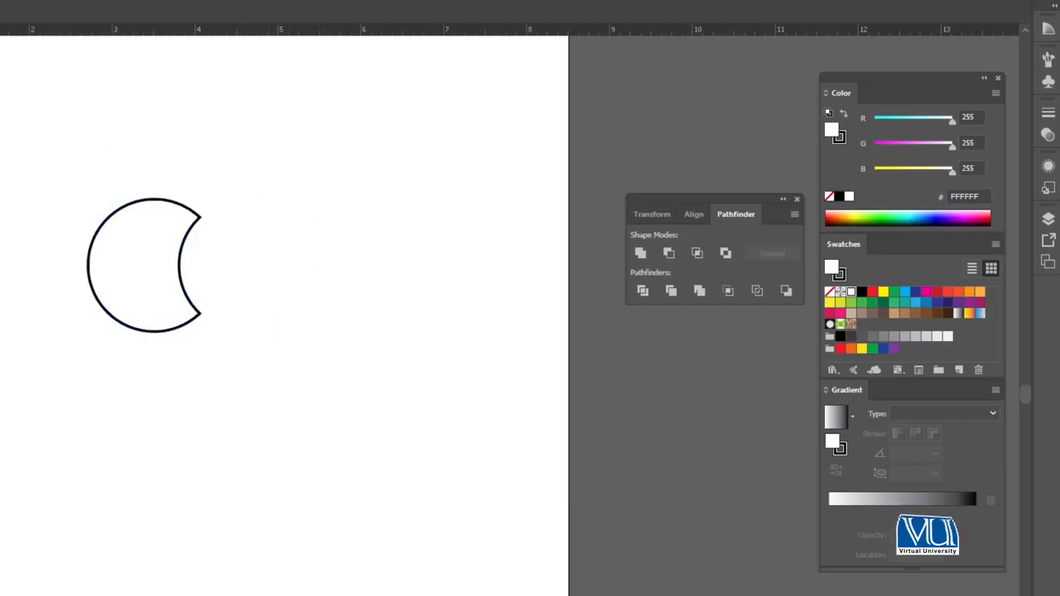
Enlarge only the subtracting circle inside the compound shape to about 2.5 in and shift it up and left to form a crescent moon.
{"action": "left_click", "coordinate": [232, 238]}
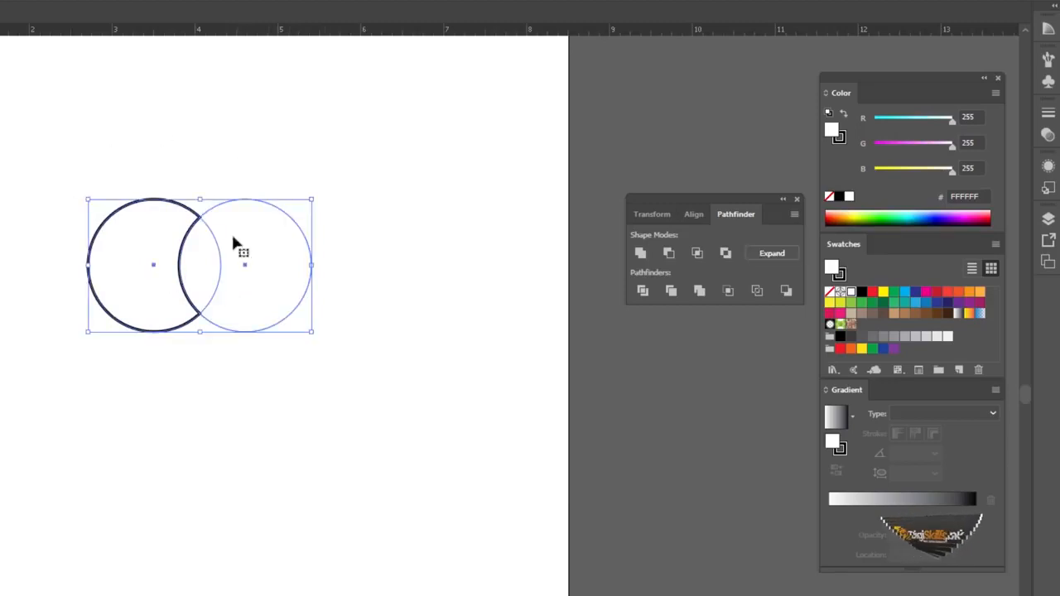
{"action": "left_click", "coordinate": [282, 175]}
{"action": "left_click", "coordinate": [239, 213]}
{"action": "left_click", "coordinate": [238, 218]}
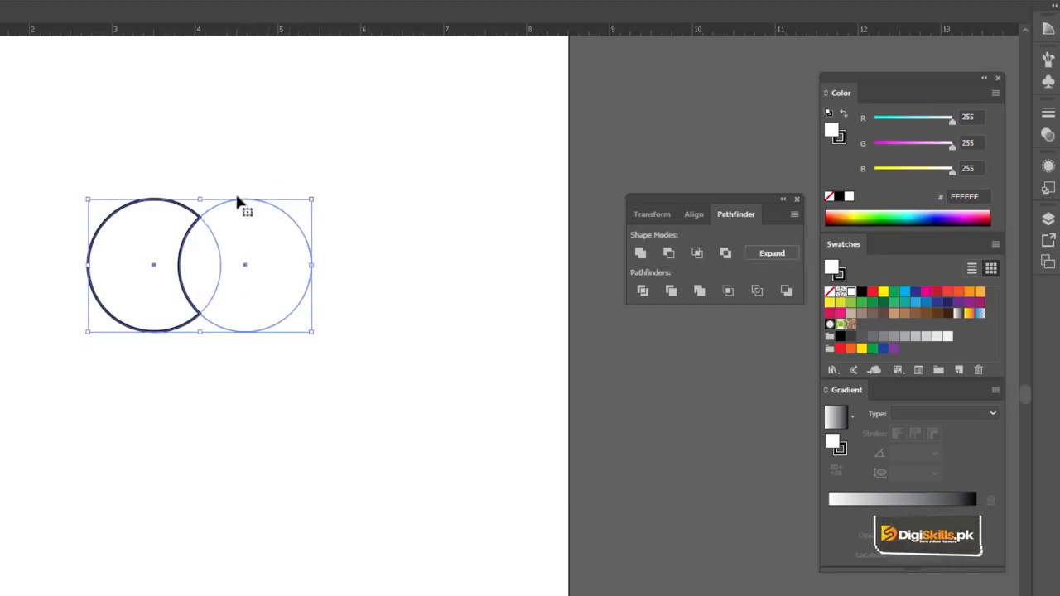
{"action": "key", "text": "a"}
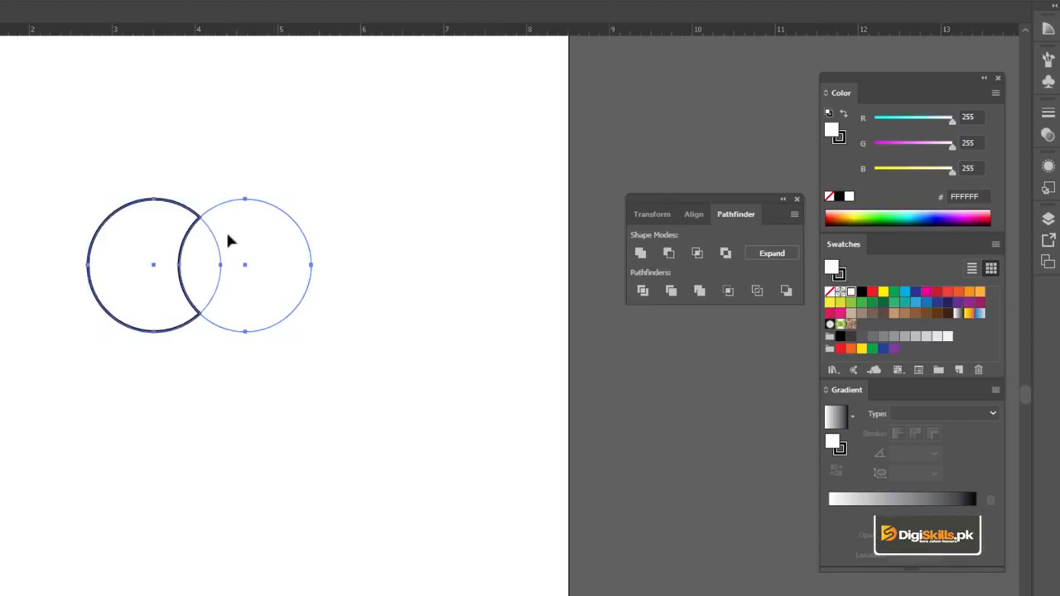
{"action": "left_click", "coordinate": [211, 178]}
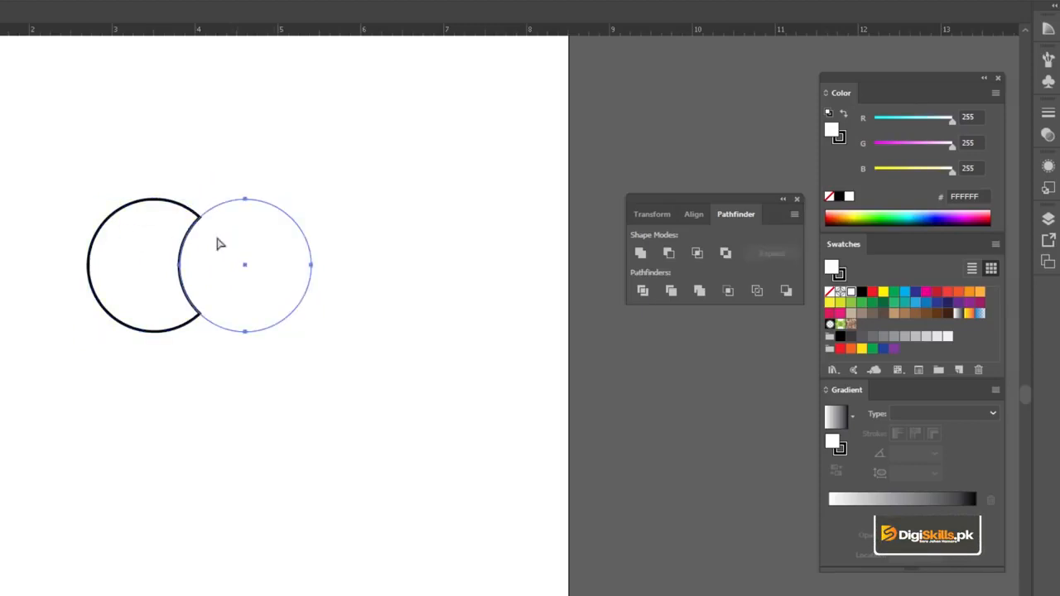
{"action": "key", "text": "v"}
{"action": "left_click_drag", "start_coordinate": [311, 201], "coordinate": [235, 174]}
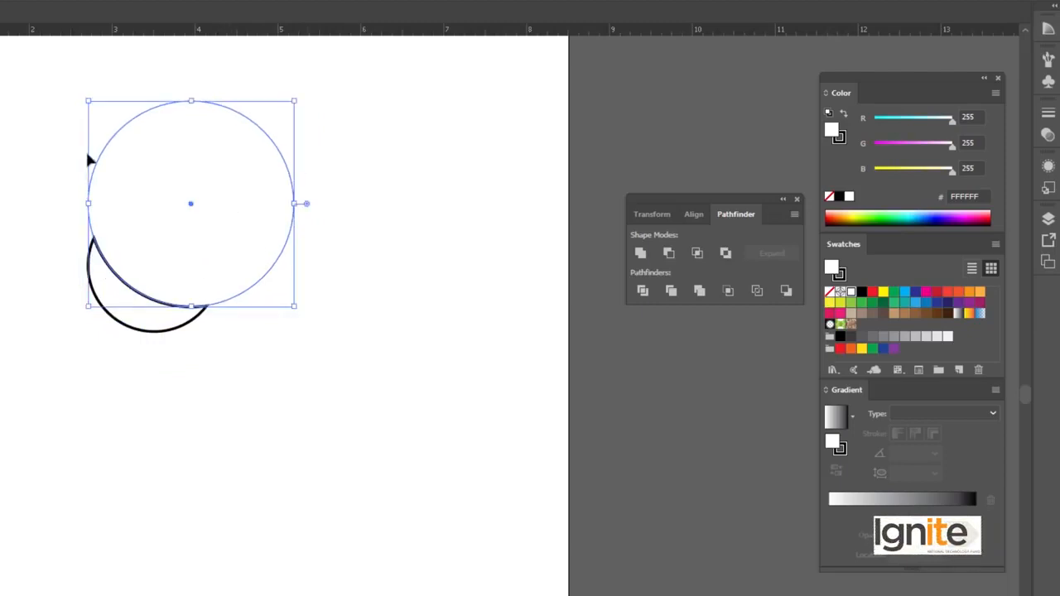
{"action": "left_click", "coordinate": [41, 147]}
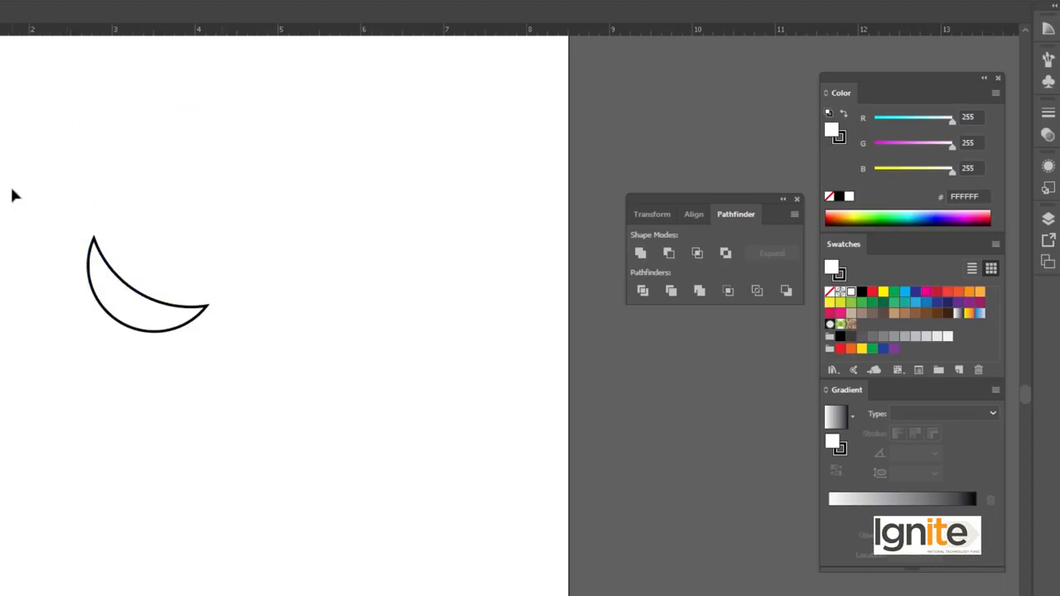
Enlarge the whole crescent compound shape proportionally about its centre.
{"action": "left_click_drag", "start_coordinate": [10, 157], "coordinate": [267, 385]}
{"action": "left_click_drag", "start_coordinate": [295, 333], "coordinate": [323, 362]}
{"action": "left_click", "coordinate": [374, 313]}
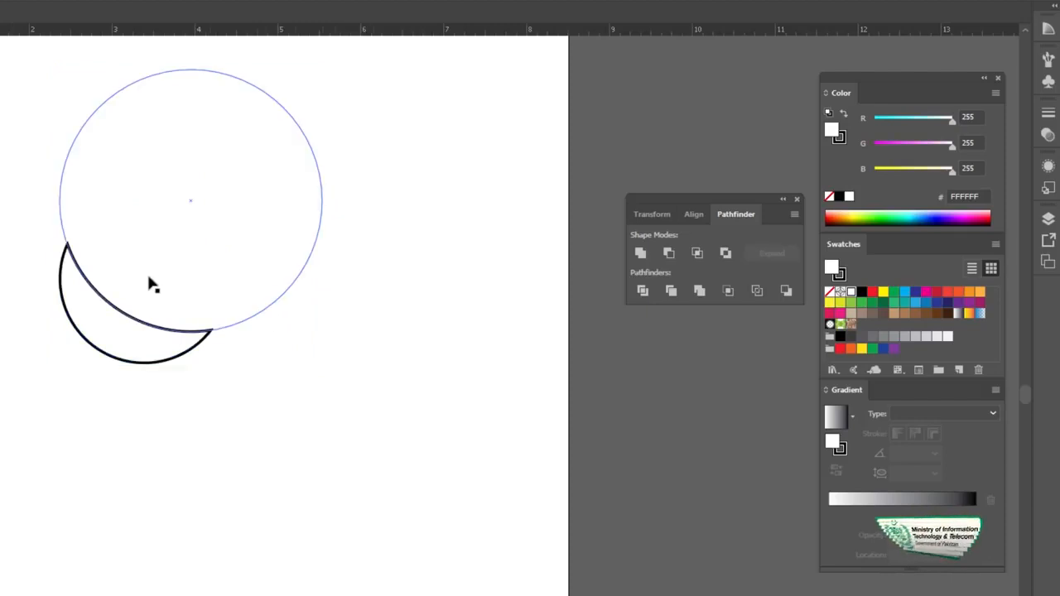
Delete the crescent compound shape to clear the artboard.
{"action": "left_click", "coordinate": [148, 277]}
{"action": "left_click", "coordinate": [49, 244]}
{"action": "left_click", "coordinate": [81, 248]}
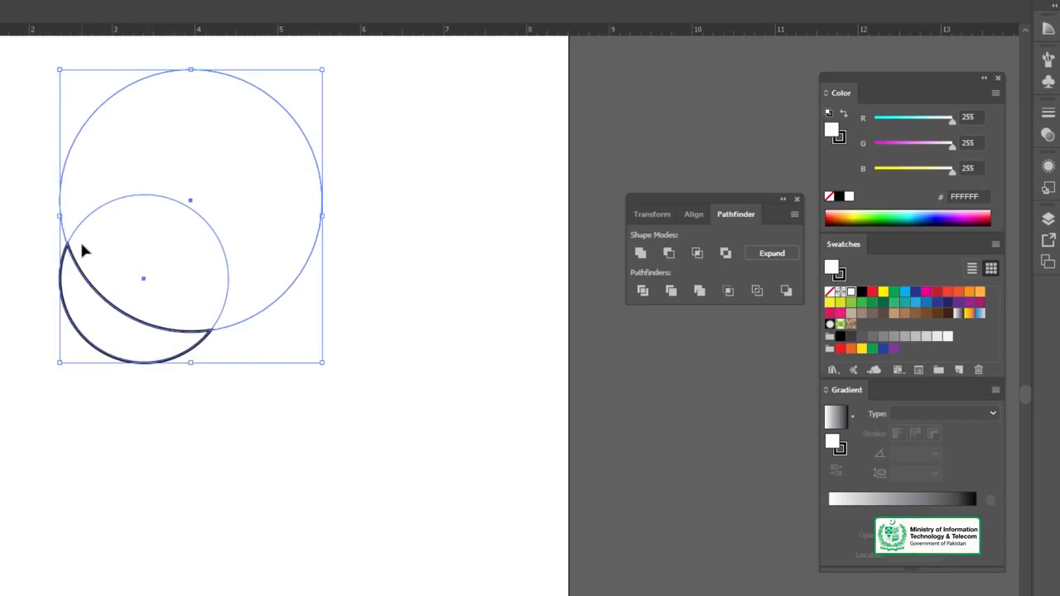
{"action": "key", "text": "Delete"}
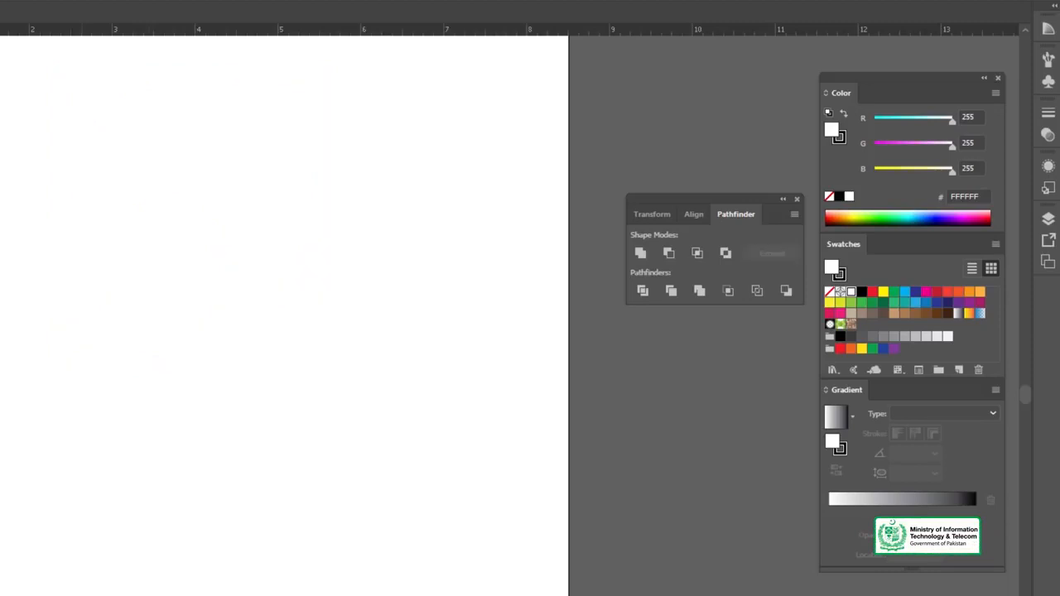
Draw a new circle about 1.6 in wide, add an overlapping copy on its right and select both circles.
{"action": "left_click_drag", "start_coordinate": [78, 224], "coordinate": [144, 289]}
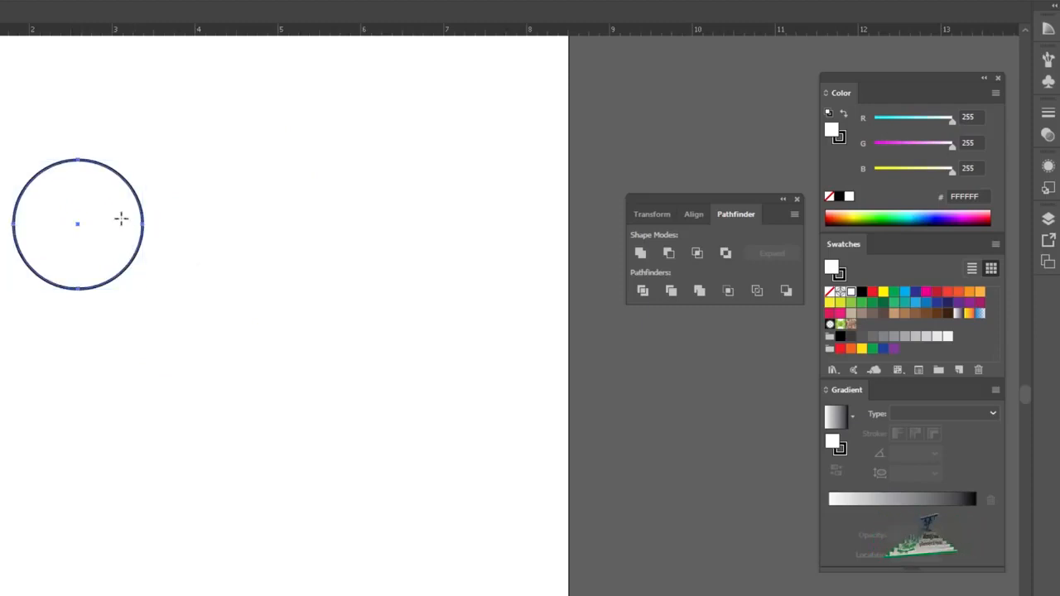
{"action": "key", "text": "v"}
{"action": "left_click", "coordinate": [120, 127]}
{"action": "left_click", "coordinate": [109, 205]}
{"action": "left_click_drag", "start_coordinate": [108, 204], "coordinate": [313, 345]}
{"action": "left_click", "coordinate": [94, 170], "text": "shift"}
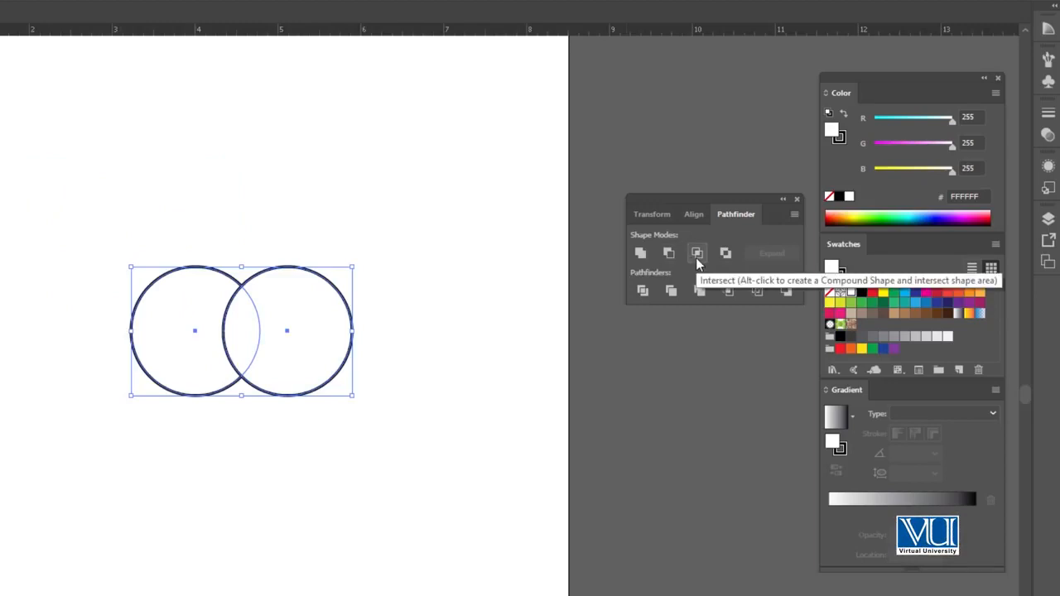
Combine the two circles into a compound shape with the Intersect mode and enlarge it about its centre to about 4.04 in wide.
{"action": "left_click", "coordinate": [696, 259]}
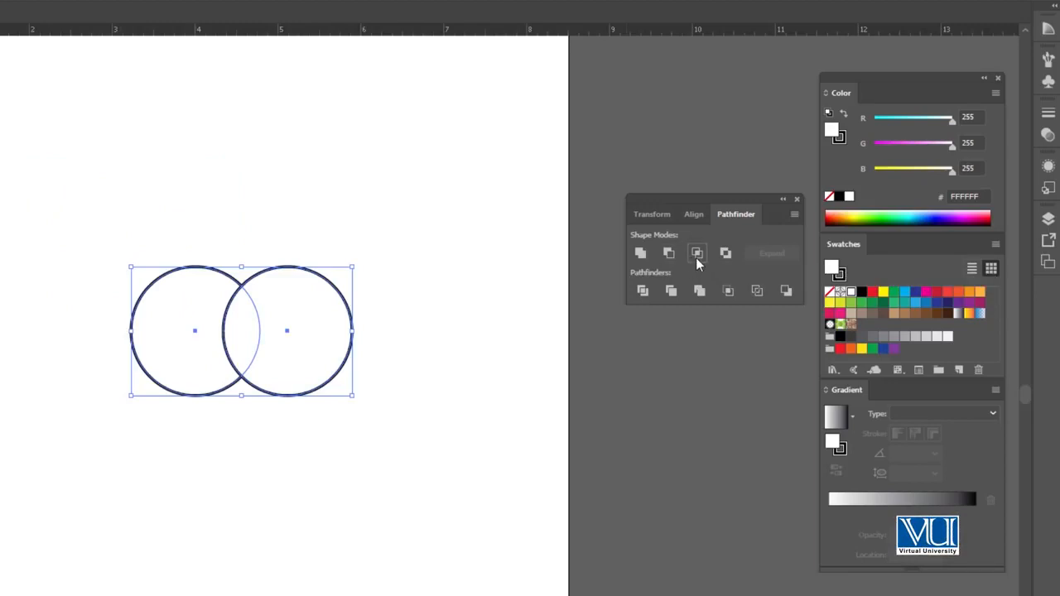
{"action": "left_click", "coordinate": [265, 157]}
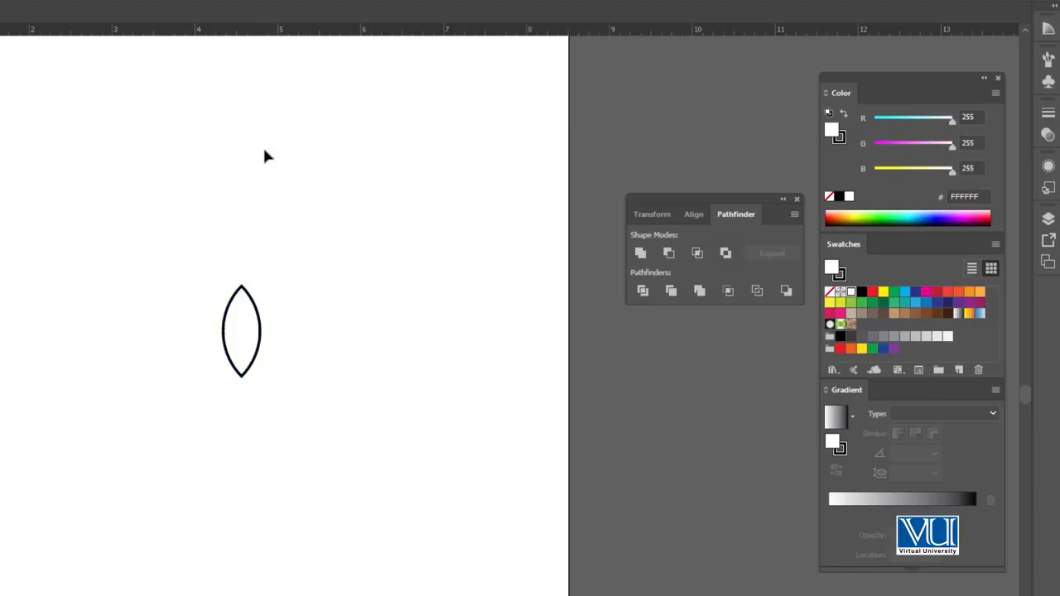
{"action": "left_click_drag", "start_coordinate": [154, 215], "coordinate": [311, 371]}
{"action": "left_click_drag", "start_coordinate": [356, 265], "coordinate": [409, 233]}
{"action": "left_click", "coordinate": [331, 183]}
Delete the enlarged leaf-like intersect compound shape.
{"action": "left_click_drag", "start_coordinate": [135, 217], "coordinate": [270, 328]}
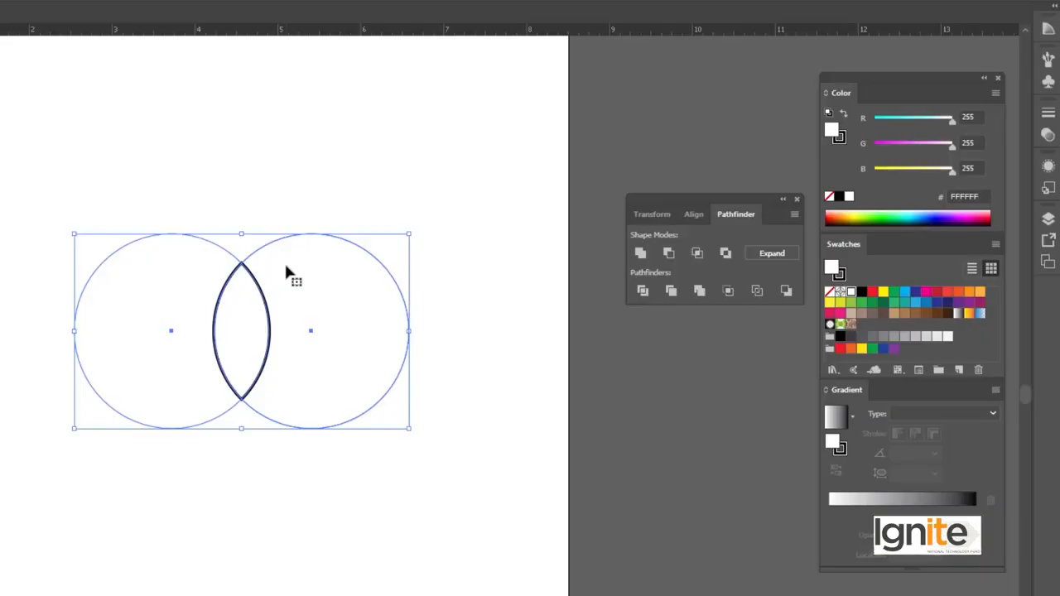
{"action": "left_click", "coordinate": [191, 214]}
{"action": "left_click_drag", "start_coordinate": [130, 213], "coordinate": [296, 394]}
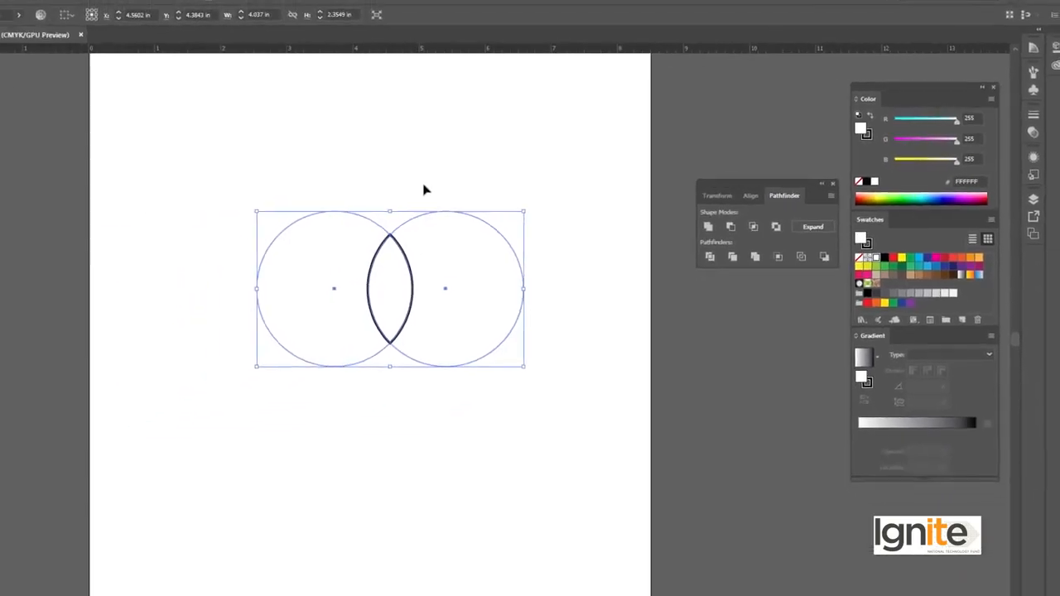
{"action": "key", "text": "Delete"}
Draw a circle about 1.54 in wide with the Ellipse tool, place an overlapping copy on its right and select both.
{"action": "left_click", "coordinate": [60, 167]}
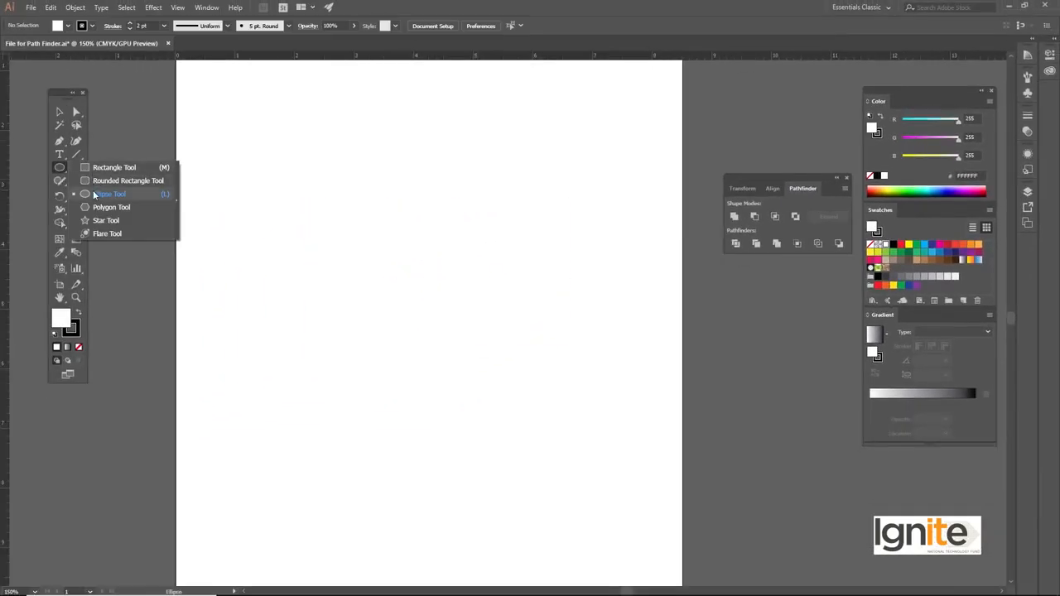
{"action": "left_click", "coordinate": [107, 194]}
{"action": "left_click_drag", "start_coordinate": [403, 217], "coordinate": [433, 260]}
{"action": "key", "text": "v"}
{"action": "left_click_drag", "start_coordinate": [414, 208], "coordinate": [481, 207]}
{"action": "left_click_drag", "start_coordinate": [411, 142], "coordinate": [490, 205]}
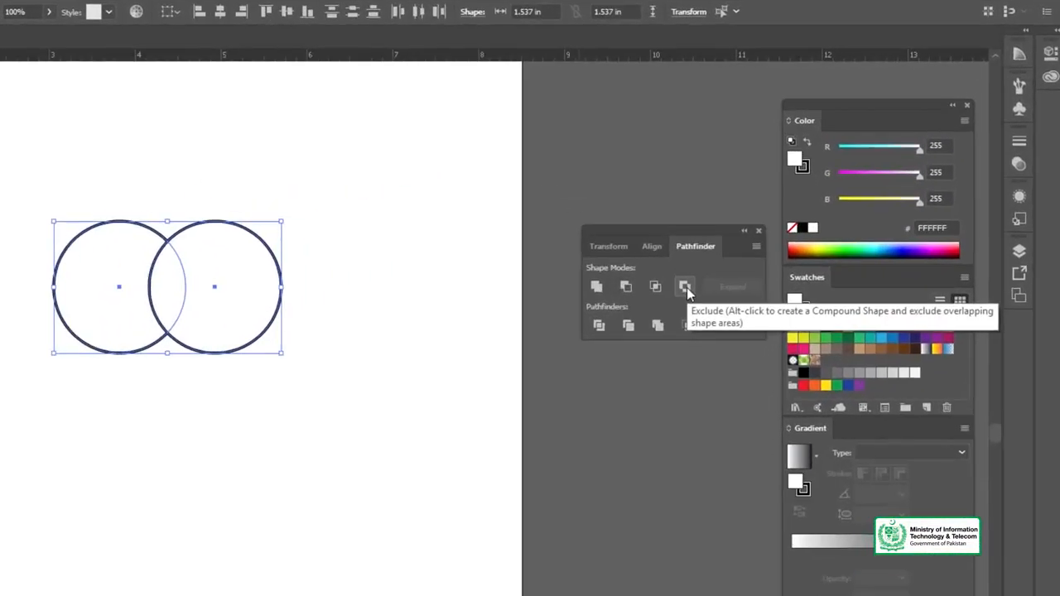
Try the Exclude shape mode on the two white-filled circles.
{"action": "left_click", "coordinate": [687, 288]}
{"action": "key", "text": "ctrl+z"}
{"action": "left_click", "coordinate": [333, 186]}
Fill the left circle with black and the right circle with a near-black colour using the Color Picker.
{"action": "left_click", "coordinate": [105, 257]}
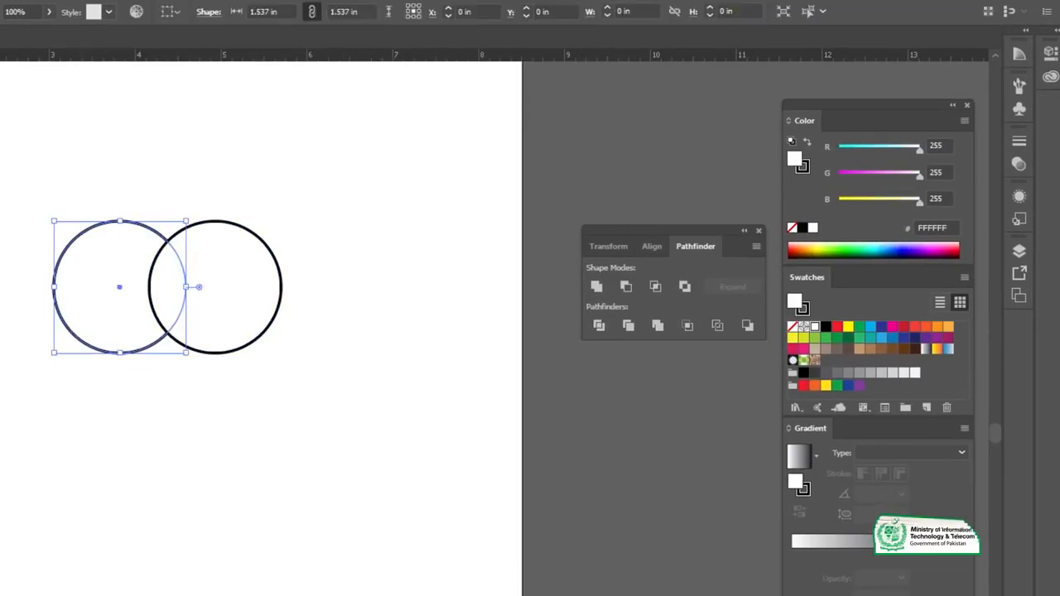
{"action": "double_click", "coordinate": [794, 159]}
{"action": "left_click_drag", "start_coordinate": [118, 483], "coordinate": [92, 502]}
{"action": "left_click", "coordinate": [452, 308]}
{"action": "left_click", "coordinate": [217, 258]}
{"action": "double_click", "coordinate": [4, 373]}
{"action": "left_click_drag", "start_coordinate": [171, 432], "coordinate": [95, 497]}
{"action": "left_click", "coordinate": [464, 311]}
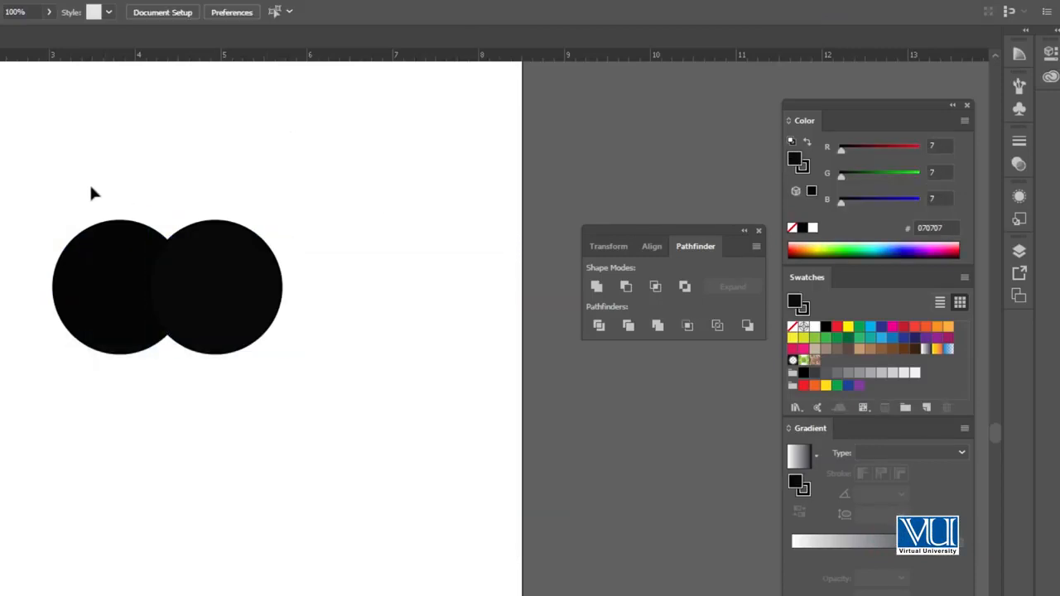
Cut out the overlap of the two black circles as a compound shape using the Exclude shape mode.
{"action": "left_click_drag", "start_coordinate": [288, 303], "coordinate": [287, 257]}
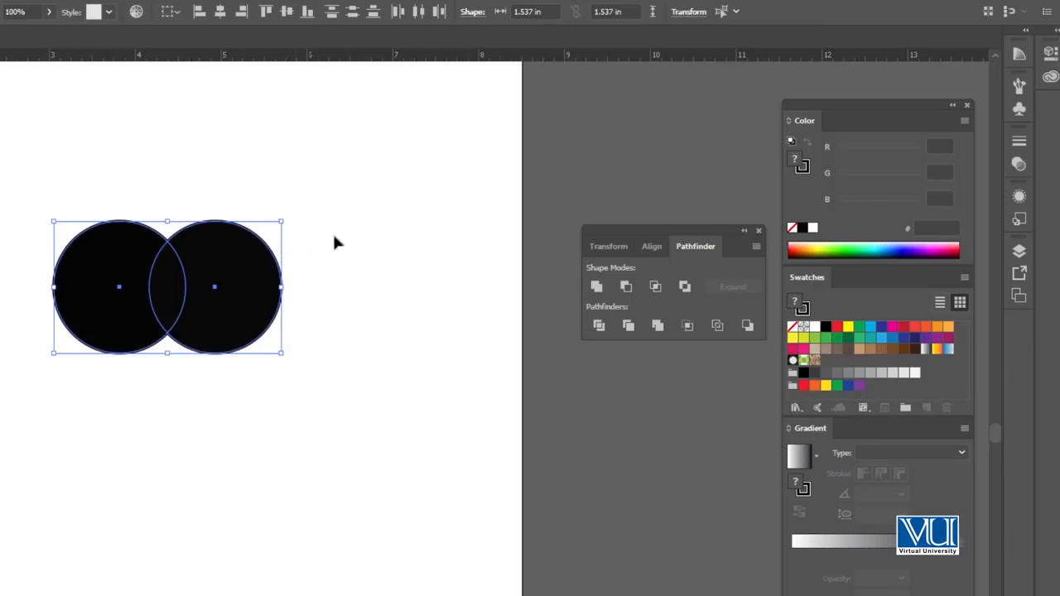
{"action": "left_click", "coordinate": [684, 286]}
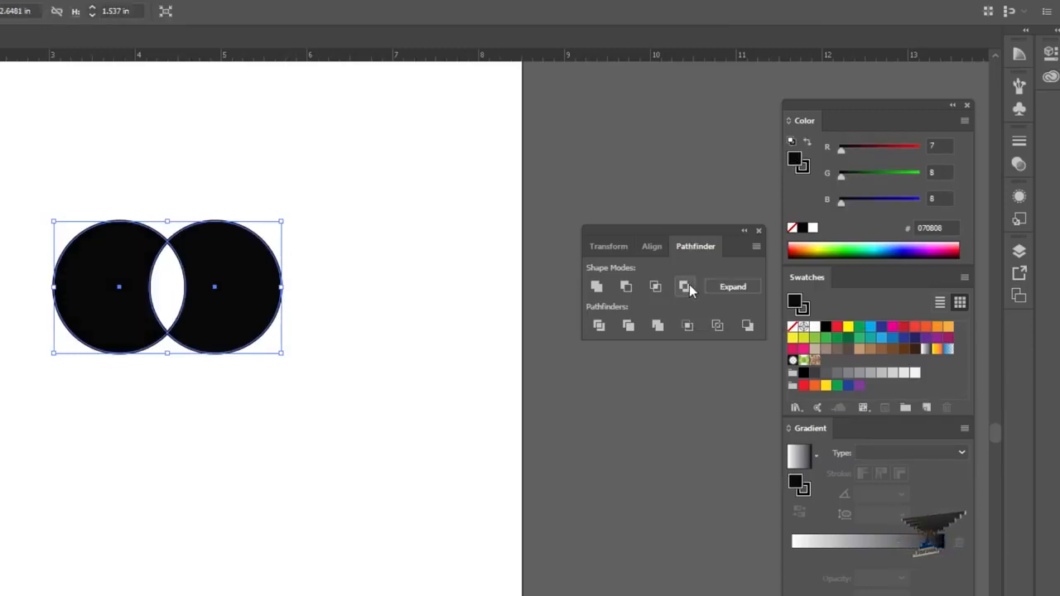
{"action": "left_click", "coordinate": [282, 154]}
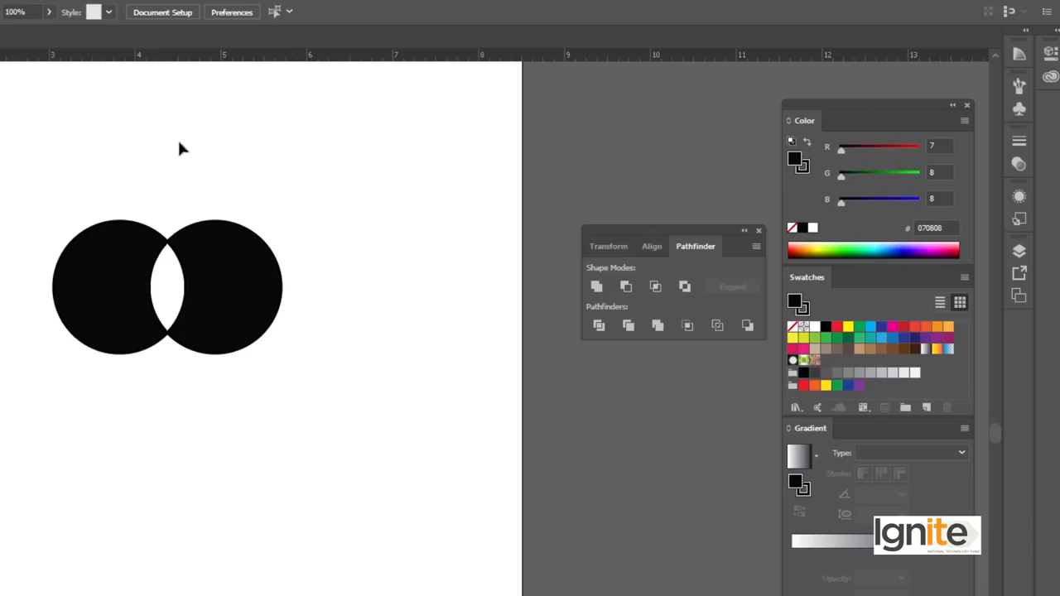
Delete the black excluded compound shape to clear the artboard and choose the Ellipse tool.
{"action": "left_click_drag", "start_coordinate": [224, 263], "coordinate": [270, 265]}
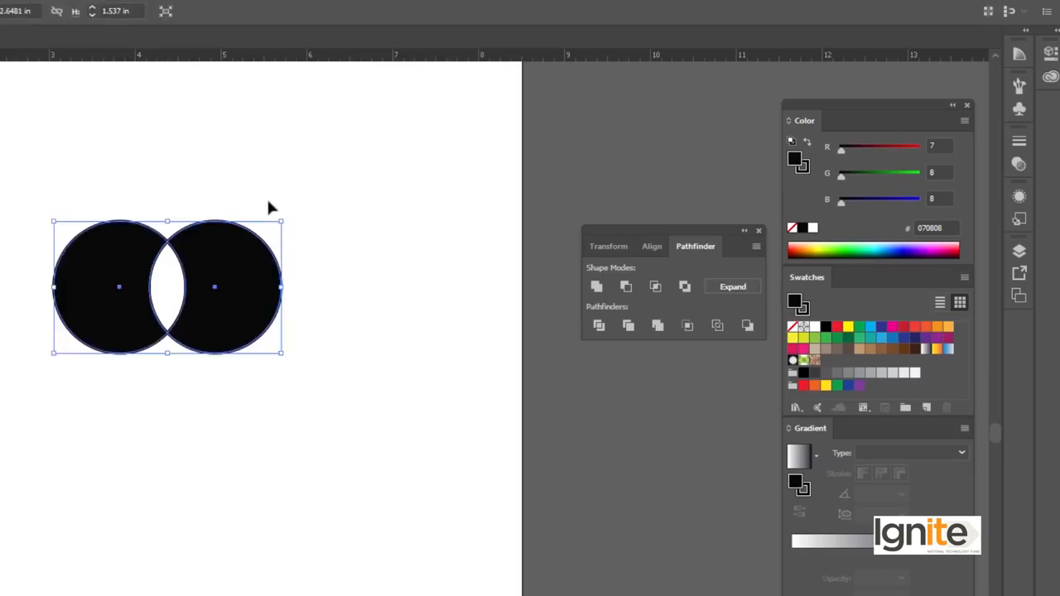
{"action": "key", "text": "Delete"}
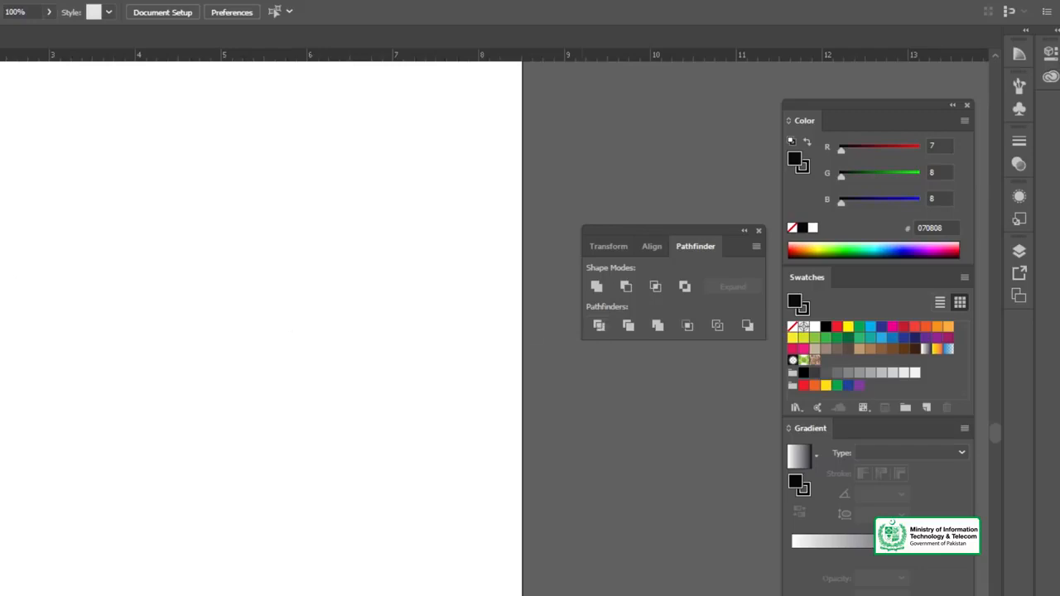
{"action": "left_click", "coordinate": [59, 168]}
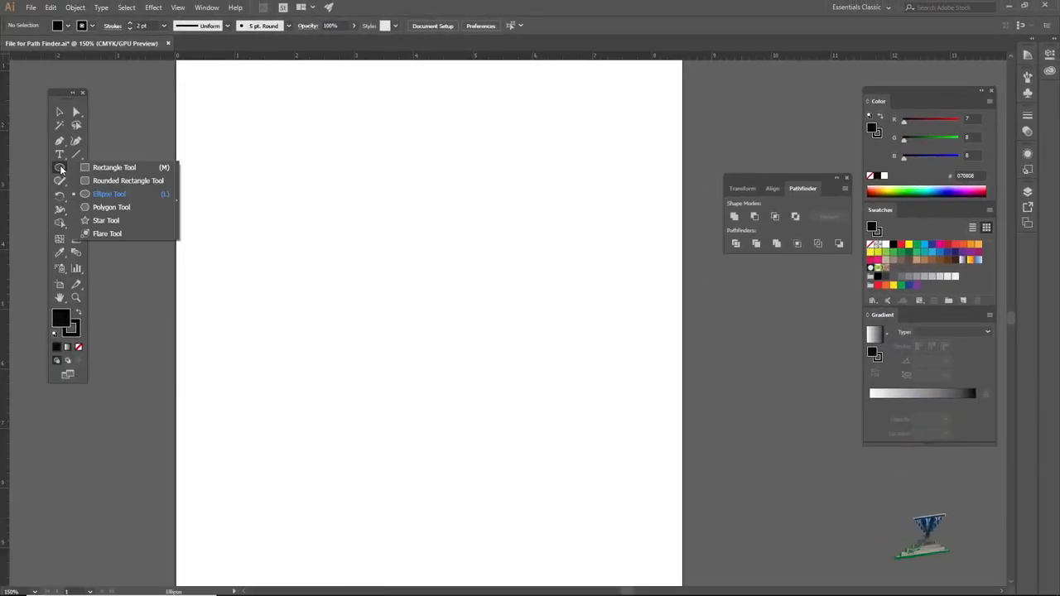
{"action": "left_click", "coordinate": [87, 193]}
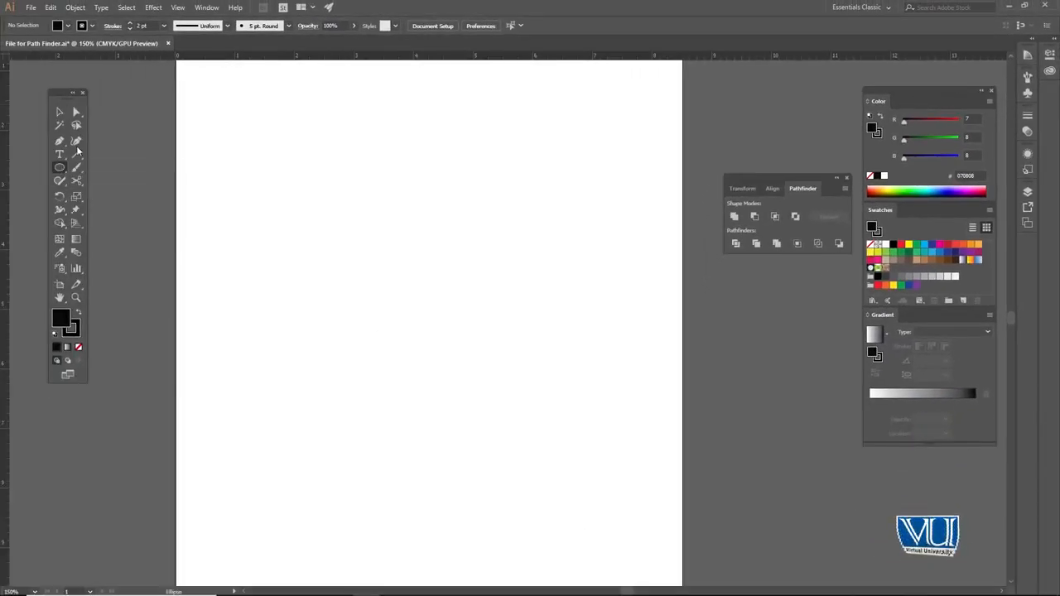
Examine the finished Pathfinder sample shapes placed beside the artboard, and return to the empty artboard at 100%.
{"action": "key", "text": "z"}
{"action": "left_click", "coordinate": [216, 211], "text": "alt"}
{"action": "left_click", "coordinate": [351, 301], "text": "alt"}
{"action": "left_click", "coordinate": [682, 431], "text": "alt"}
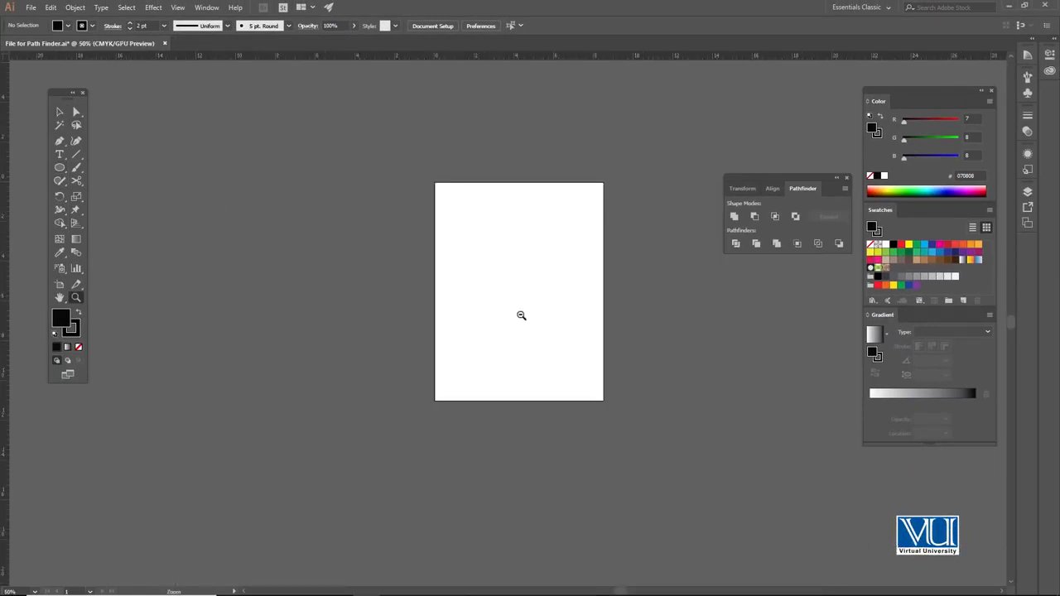
{"action": "left_click", "coordinate": [527, 322], "text": "alt"}
{"action": "left_click", "coordinate": [509, 308], "text": "alt"}
{"action": "left_click_drag", "start_coordinate": [236, 295], "coordinate": [253, 227]}
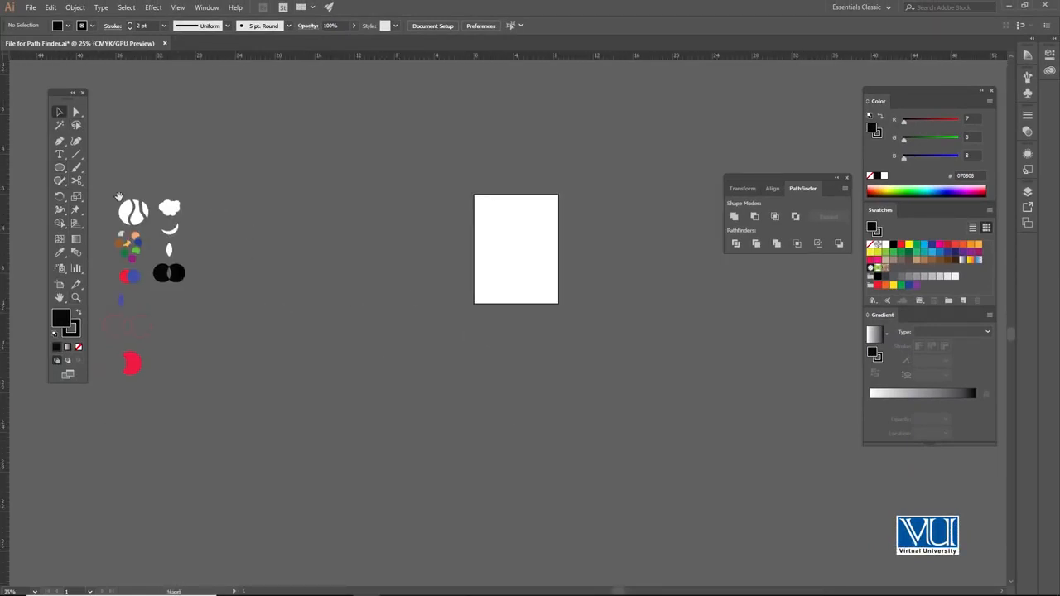
{"action": "key", "text": "ctrl+space"}
{"action": "left_click", "coordinate": [528, 255]}
{"action": "left_click", "coordinate": [507, 330]}
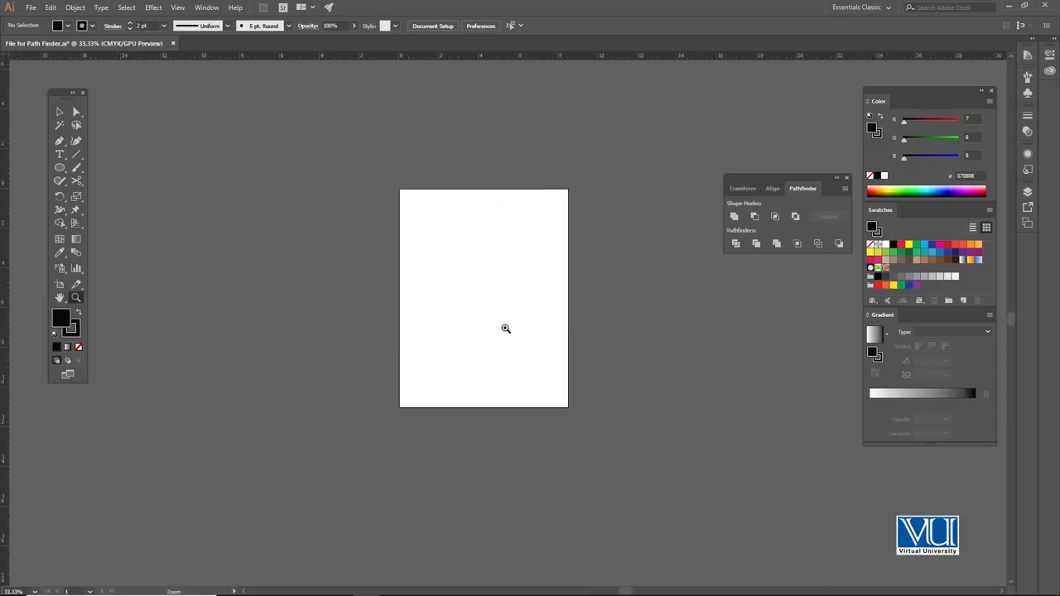
{"action": "left_click", "coordinate": [504, 315]}
{"action": "left_click", "coordinate": [493, 292]}
{"action": "left_click_drag", "start_coordinate": [514, 301], "coordinate": [485, 271]}
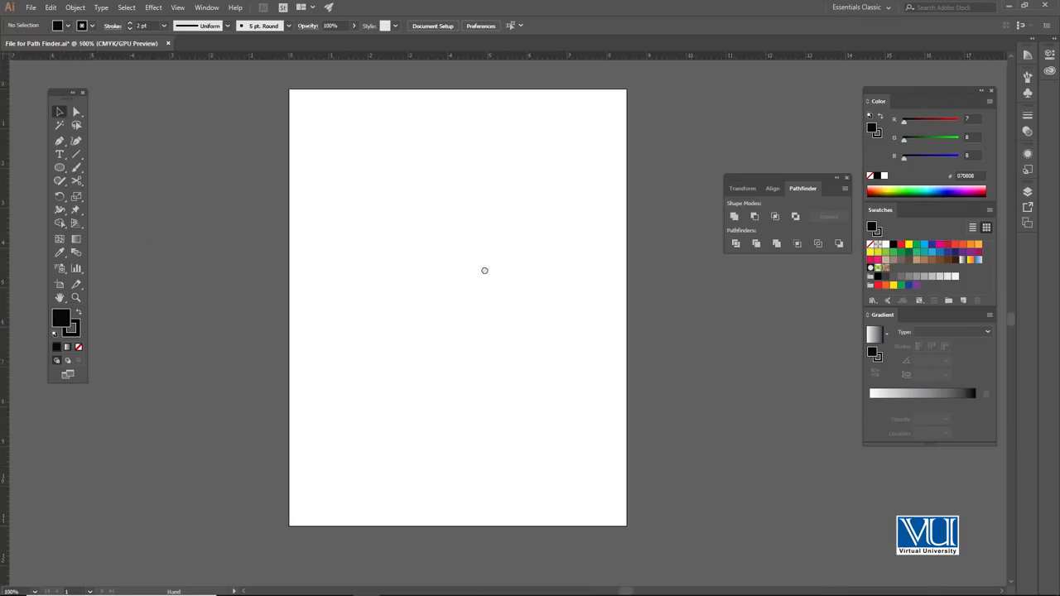
Draw a horizontal ellipse about 2.89 in wide and 1.94 in high on the artboard and fill it with white.
{"action": "left_click", "coordinate": [61, 169]}
{"action": "left_click_drag", "start_coordinate": [60, 169], "coordinate": [95, 196]}
{"action": "left_click_drag", "start_coordinate": [412, 195], "coordinate": [518, 275]}
{"action": "key", "text": "v"}
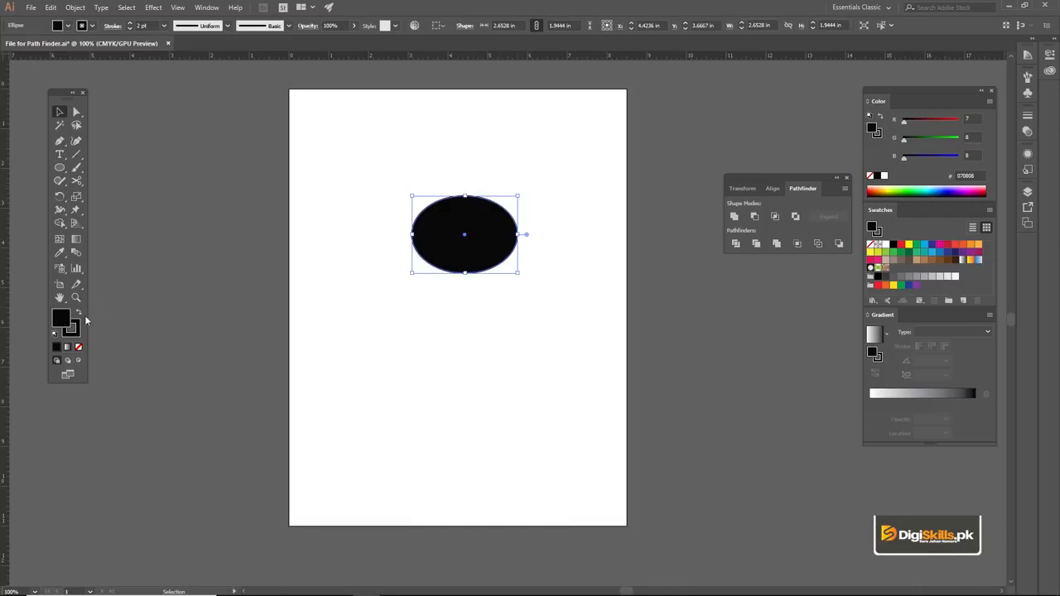
{"action": "double_click", "coordinate": [63, 320]}
{"action": "left_click", "coordinate": [654, 233]}
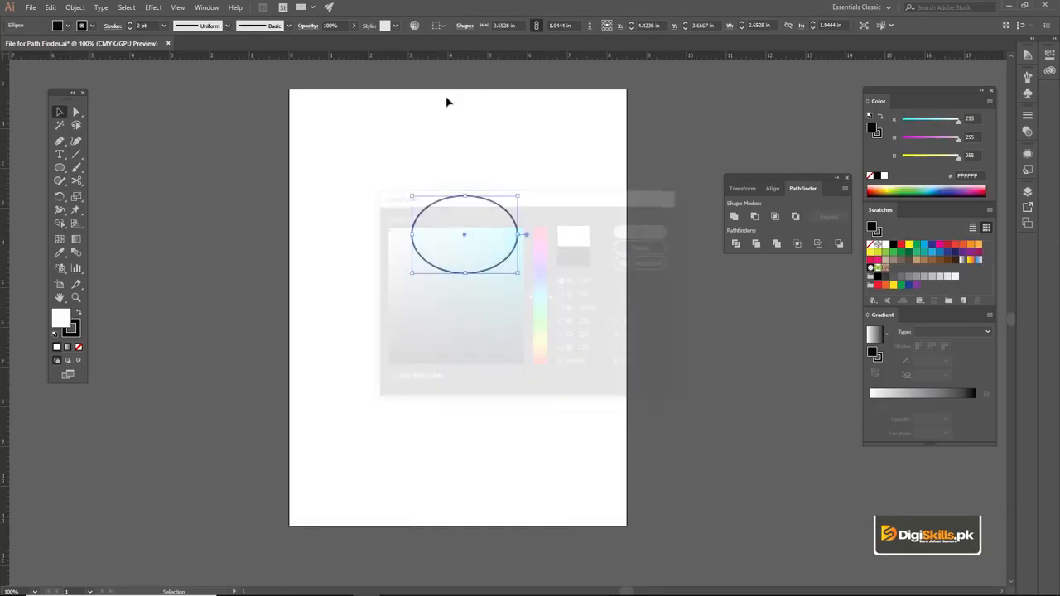
{"action": "key", "text": "z"}
{"action": "left_click", "coordinate": [502, 249]}
{"action": "key", "text": "v"}
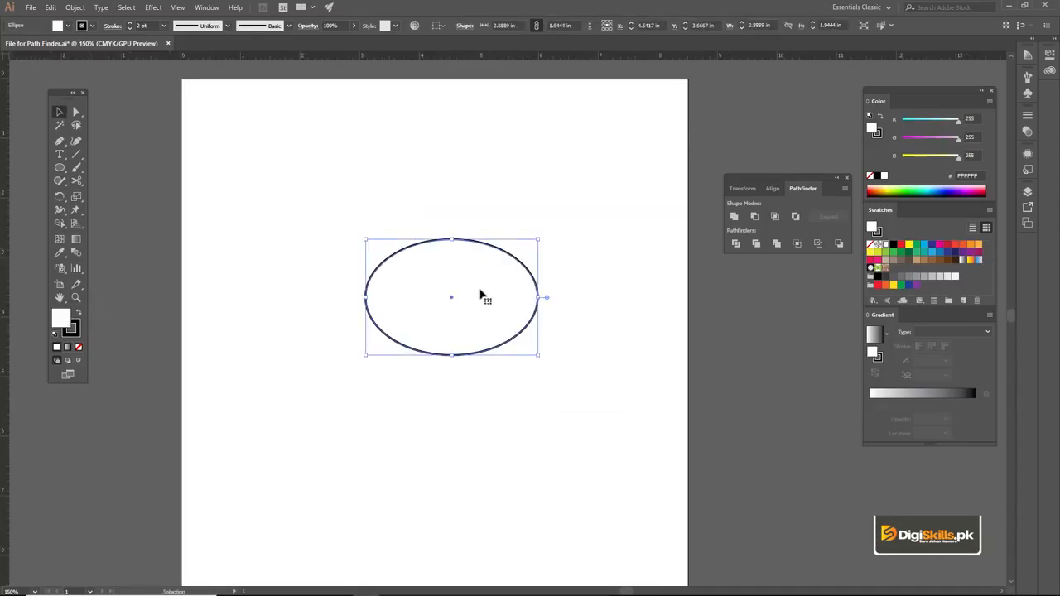
{"action": "left_click_drag", "start_coordinate": [483, 296], "coordinate": [470, 256]}
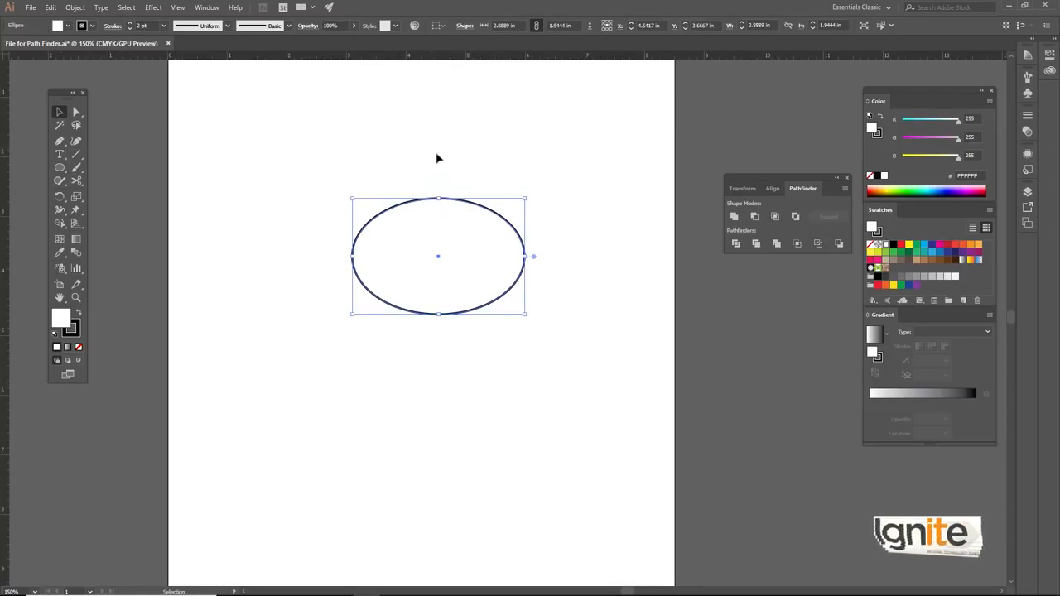
Draw an unfilled S-shaped curve with the Pen tool that crosses the ellipse and extends beyond its upper and lower edges.
{"action": "key", "text": "p"}
{"action": "left_click", "coordinate": [386, 156]}
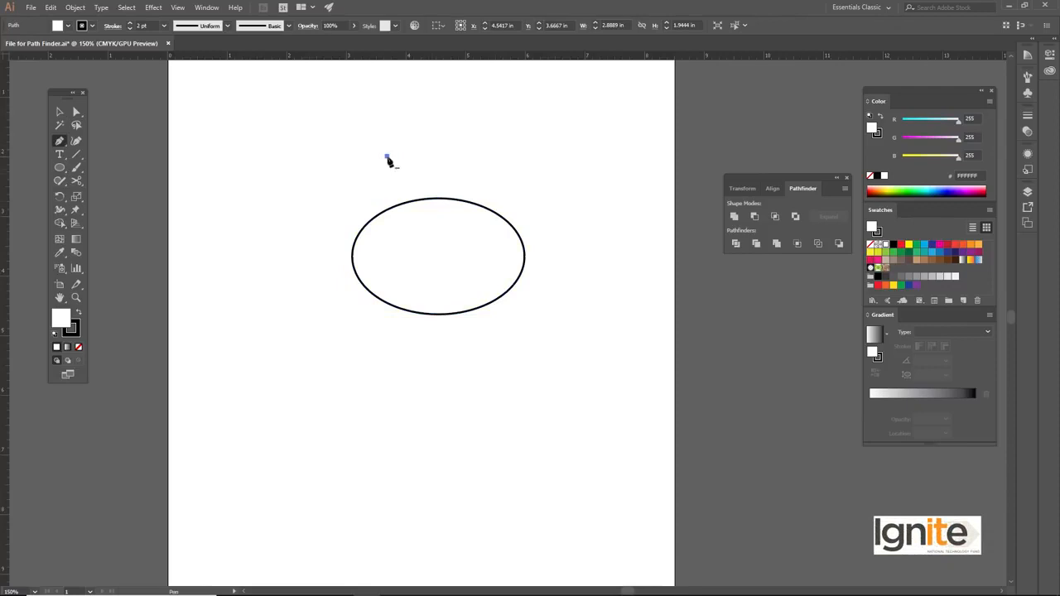
{"action": "key", "text": "ctrl+z"}
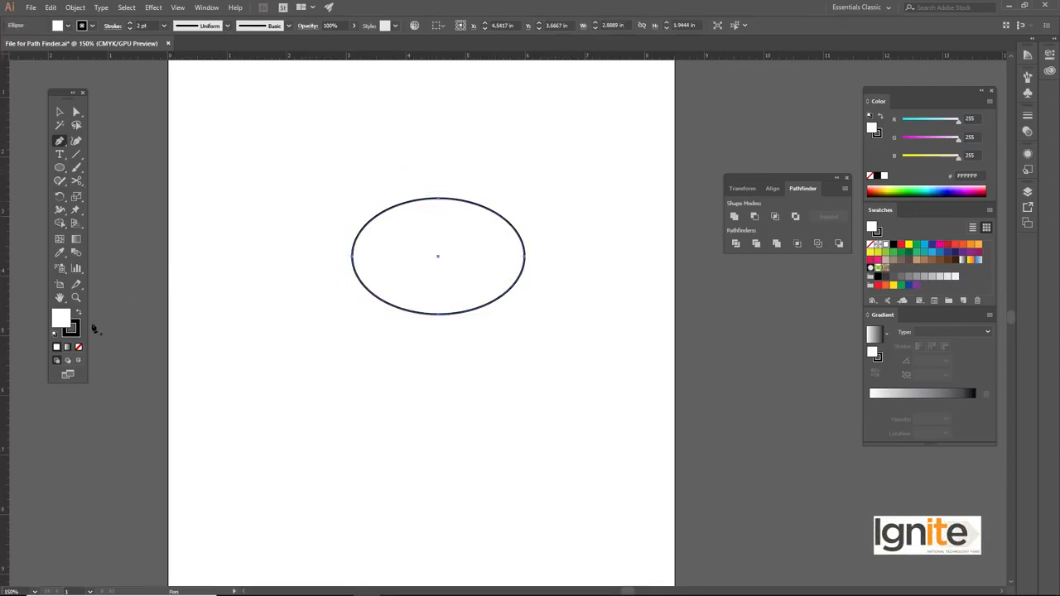
{"action": "left_click", "coordinate": [78, 348]}
{"action": "left_click", "coordinate": [388, 152]}
{"action": "left_click_drag", "start_coordinate": [435, 282], "coordinate": [436, 282]}
{"action": "left_click_drag", "start_coordinate": [448, 344], "coordinate": [469, 372]}
{"action": "key", "text": "v"}
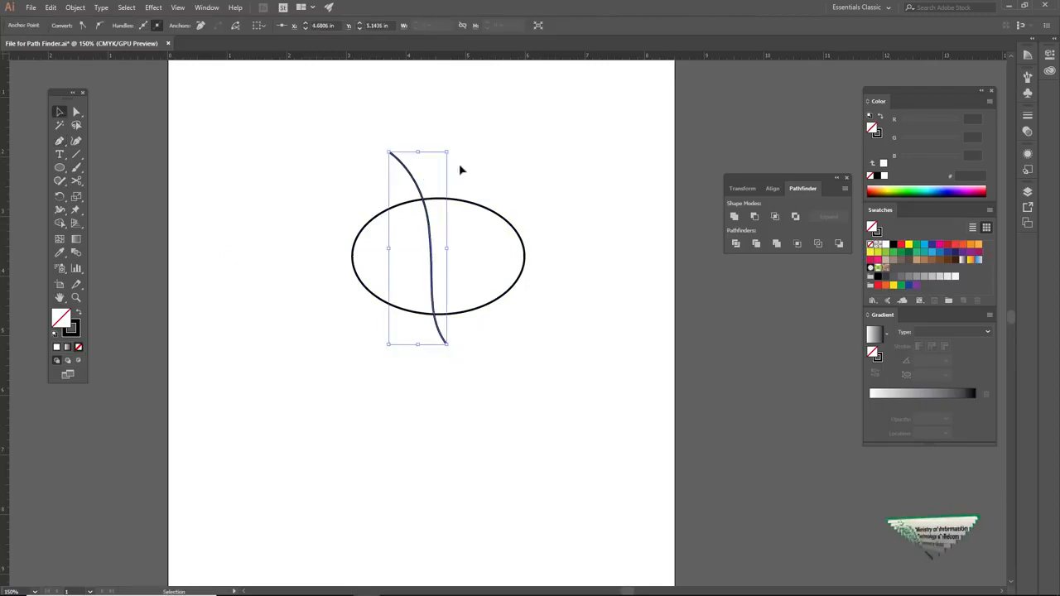
{"action": "left_click", "coordinate": [459, 160]}
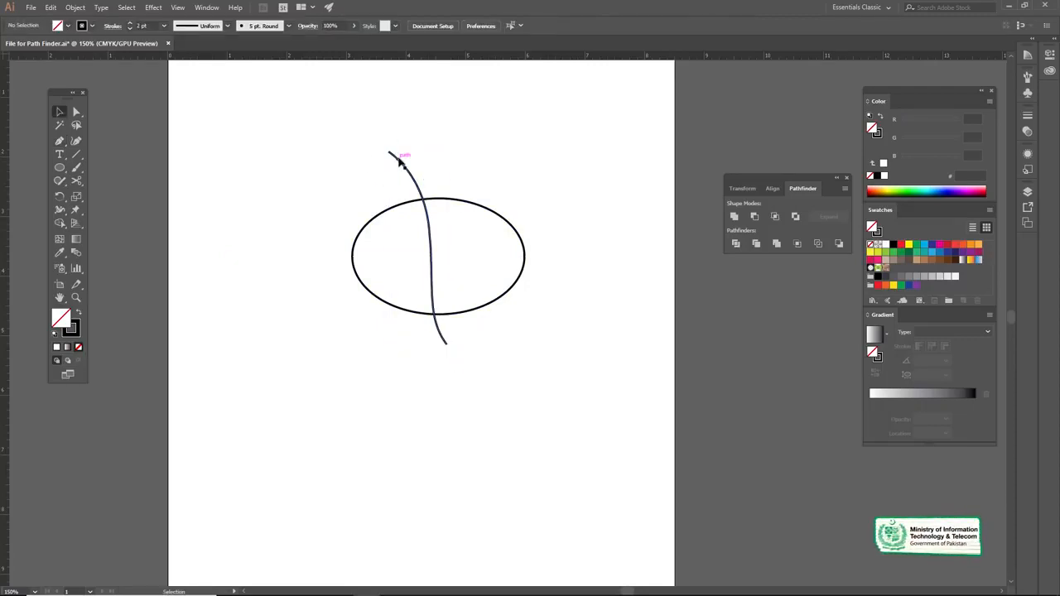
{"action": "left_click", "coordinate": [400, 163]}
{"action": "left_click", "coordinate": [476, 180]}
Split the ellipse along the curve using the Divide pathfinder.
{"action": "left_click_drag", "start_coordinate": [359, 134], "coordinate": [518, 349]}
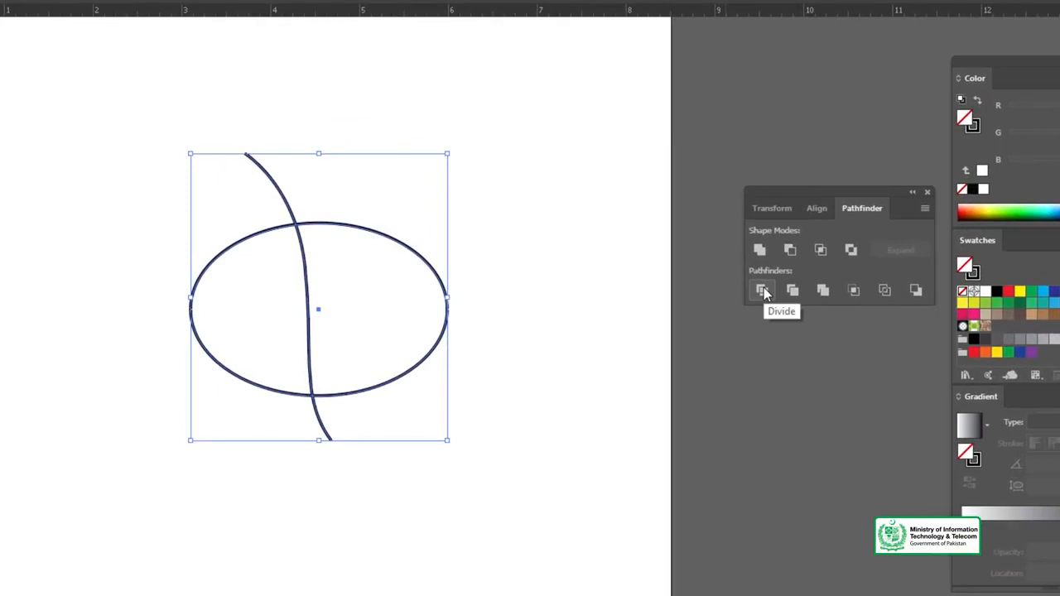
{"action": "left_click", "coordinate": [762, 290]}
{"action": "left_click", "coordinate": [477, 132]}
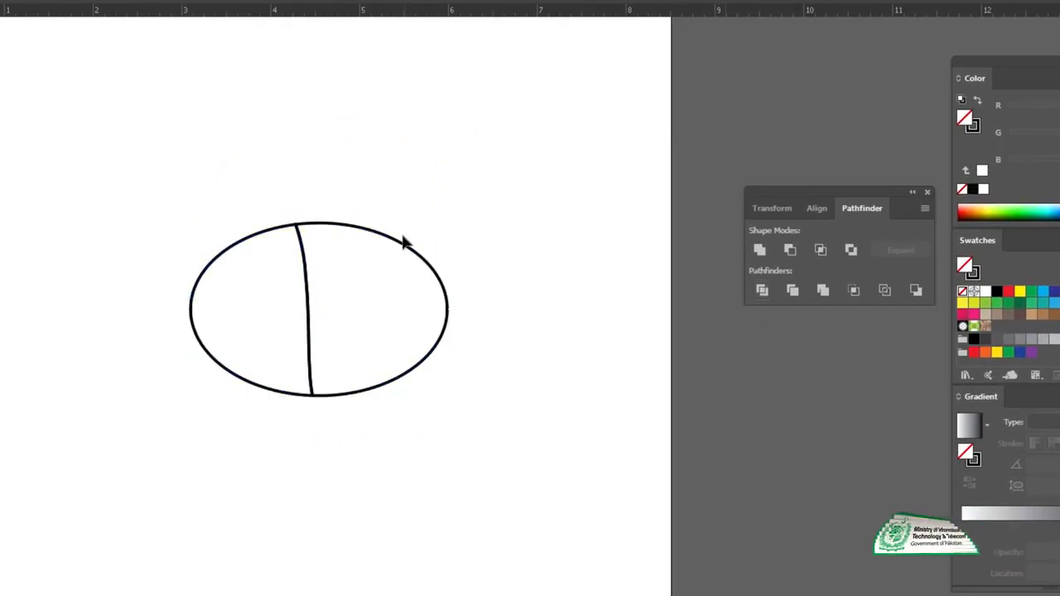
Try to move the right piece of the divided ellipse away from the left piece.
{"action": "left_click_drag", "start_coordinate": [246, 179], "coordinate": [396, 341]}
{"action": "left_click", "coordinate": [357, 184]}
{"action": "left_click", "coordinate": [382, 234]}
{"action": "left_click", "coordinate": [381, 232]}
{"action": "left_click_drag", "start_coordinate": [380, 233], "coordinate": [410, 230]}
{"action": "key", "text": "ctrl+z"}
{"action": "left_click", "coordinate": [356, 175]}
Pull the right and left halves of the divided ellipse apart and undo both moves.
{"action": "left_click_drag", "start_coordinate": [288, 195], "coordinate": [358, 311]}
{"action": "key", "text": "a"}
{"action": "key", "text": "v"}
{"action": "left_click", "coordinate": [362, 141]}
{"action": "left_click_drag", "start_coordinate": [370, 234], "coordinate": [414, 232]}
{"action": "left_click_drag", "start_coordinate": [284, 236], "coordinate": [211, 230]}
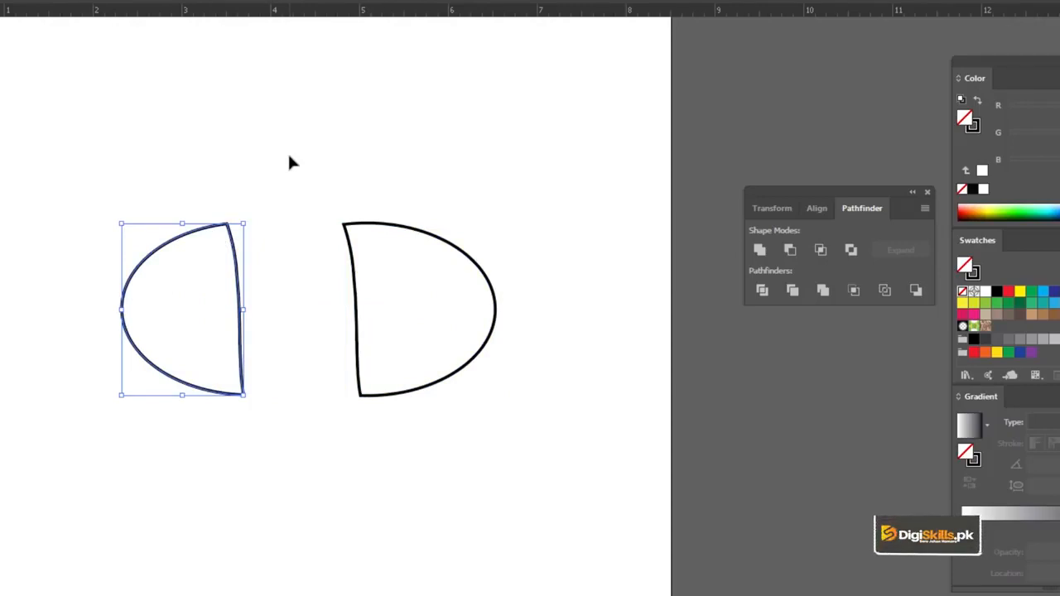
{"action": "key", "text": "a"}
{"action": "key", "text": "ctrl+z"}
{"action": "key", "text": "ctrl+z"}
Delete the divided ellipse to clear the artboard.
{"action": "key", "text": "v"}
{"action": "left_click_drag", "start_coordinate": [250, 175], "coordinate": [360, 287]}
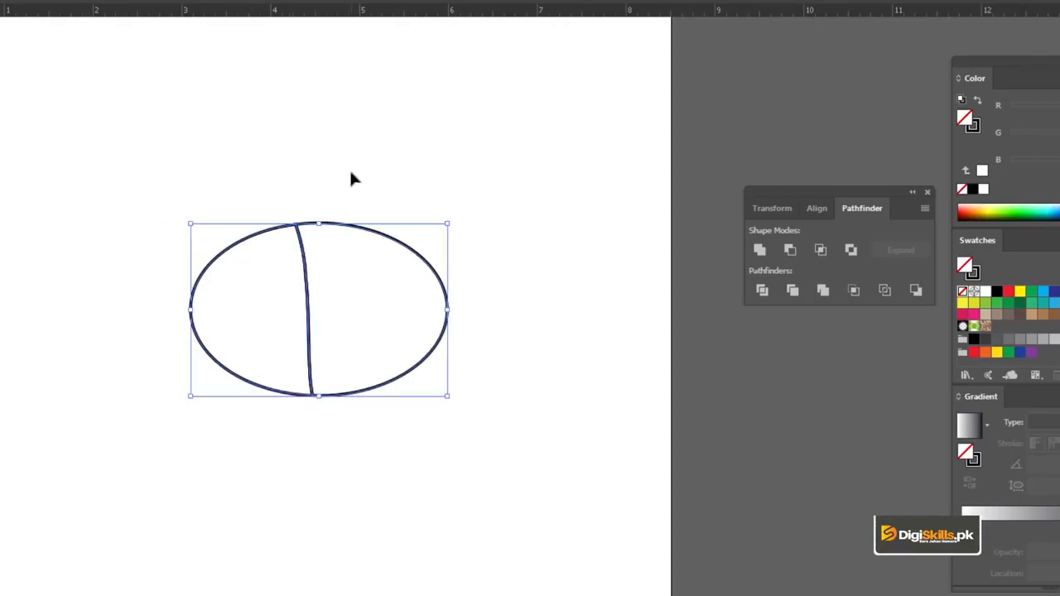
{"action": "key", "text": "Delete"}
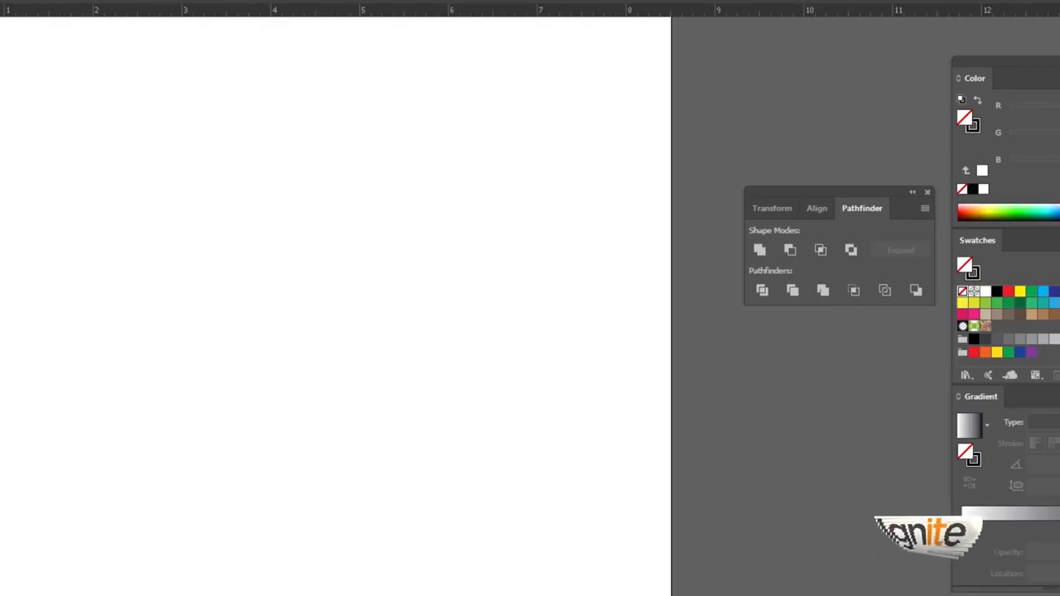
Draw an unfilled circle about 1.51 in in diameter and duplicate it into a cluster of seven overlapping circles.
{"action": "left_click", "coordinate": [59, 167]}
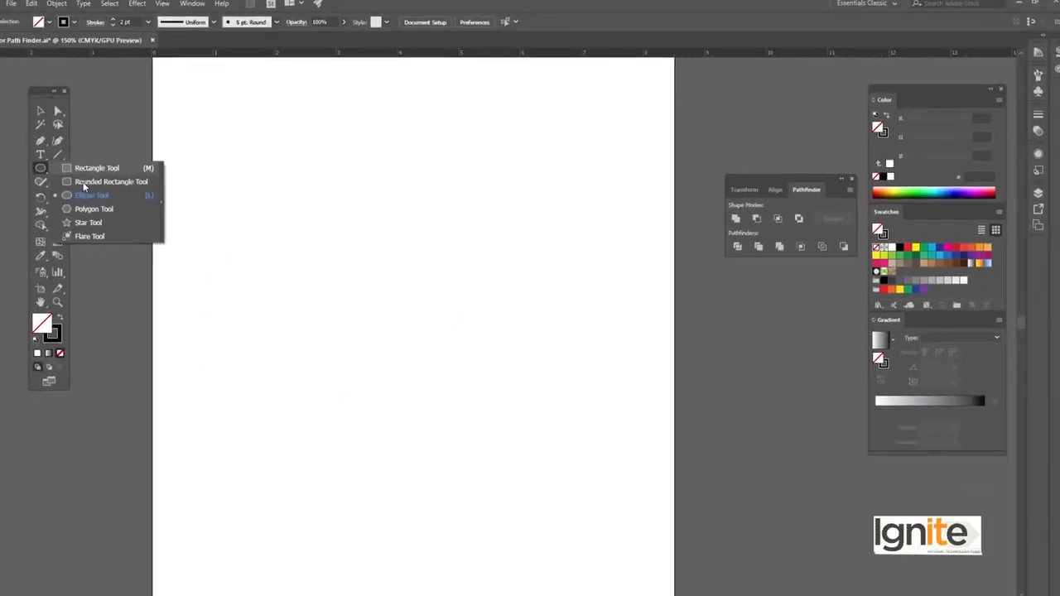
{"action": "left_click", "coordinate": [102, 193]}
{"action": "mouse_move", "coordinate": [307, 174]}
{"action": "left_mouse_down"}
{"action": "mouse_move", "coordinate": [338, 222]}
{"action": "mouse_move", "coordinate": [359, 230]}
{"action": "mouse_move", "coordinate": [354, 219]}
{"action": "left_mouse_up"}
{"action": "left_click_drag", "start_coordinate": [354, 177], "coordinate": [410, 118]}
{"action": "left_click_drag", "start_coordinate": [411, 164], "coordinate": [464, 301]}
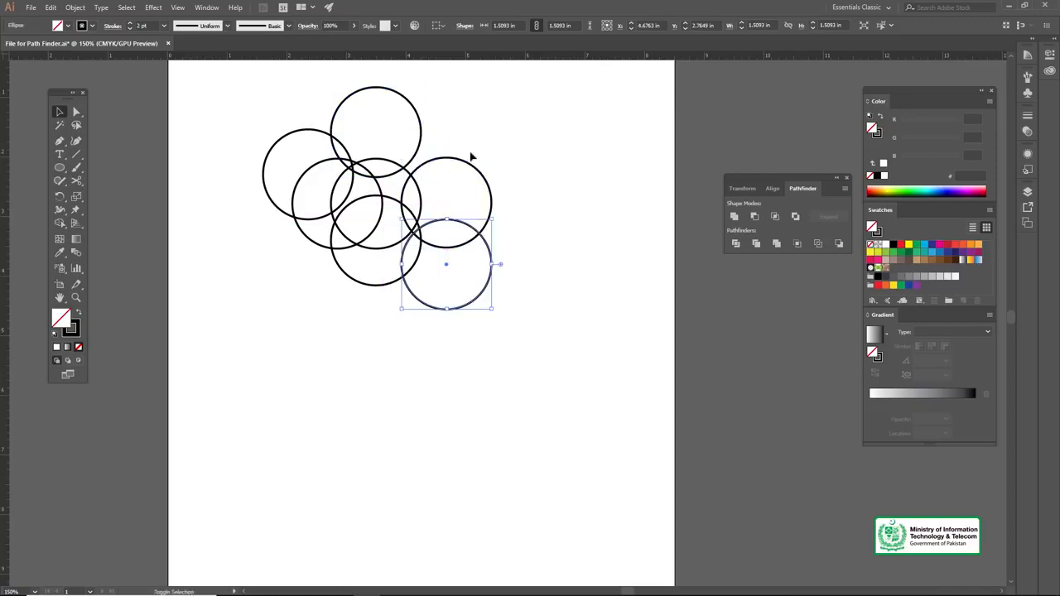
{"action": "left_click", "coordinate": [174, 105]}
Fill the uppermost circle with purple and the leftmost circle with green from the colour spectrum.
{"action": "left_click", "coordinate": [341, 105]}
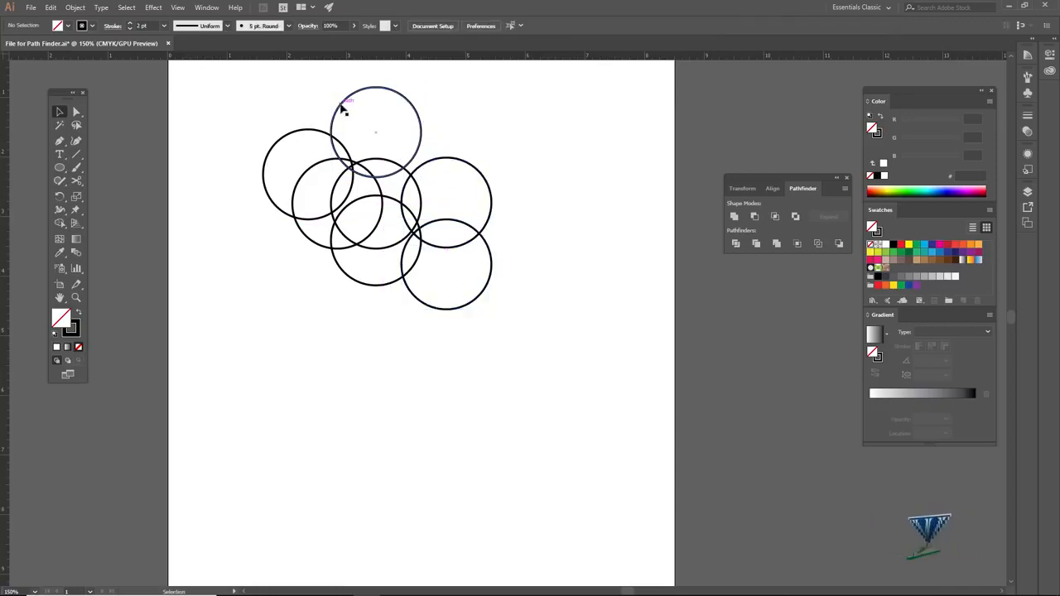
{"action": "left_click", "coordinate": [59, 253]}
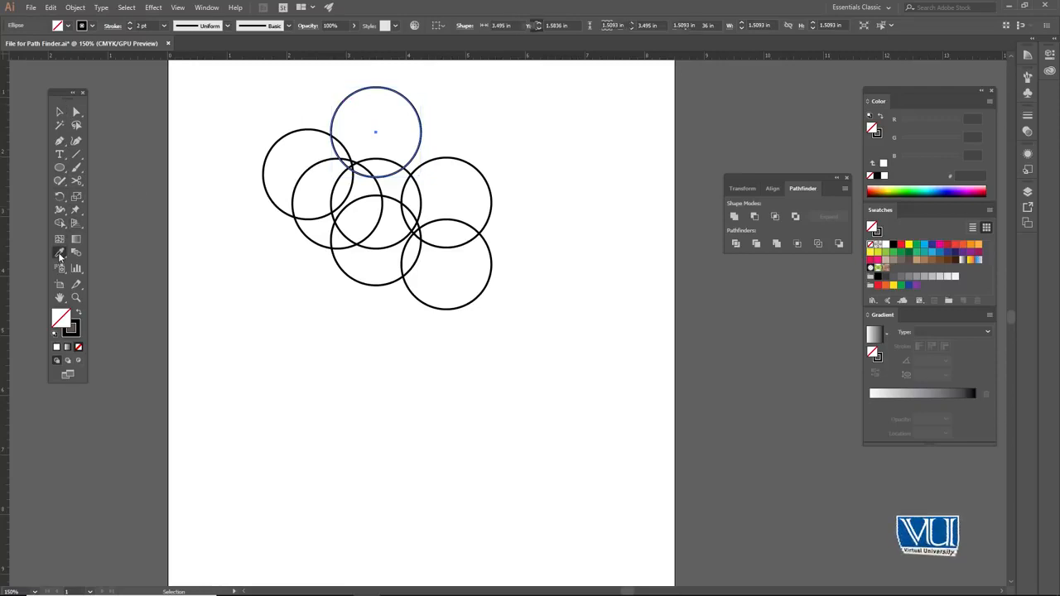
{"action": "left_click", "coordinate": [959, 190]}
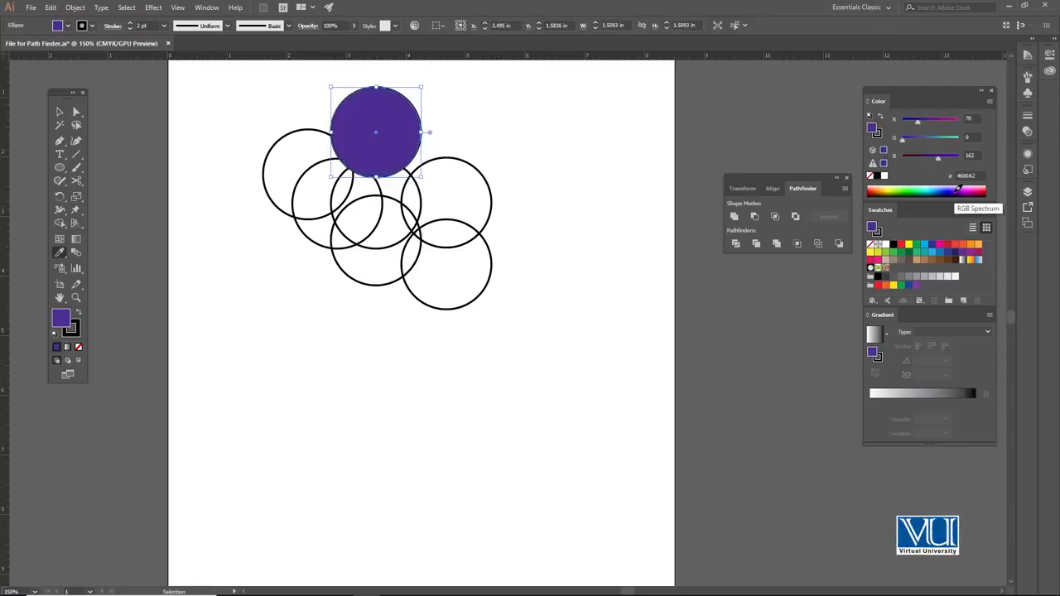
{"action": "key", "text": "v"}
{"action": "left_click", "coordinate": [294, 131]}
{"action": "left_click", "coordinate": [60, 251]}
{"action": "left_click", "coordinate": [909, 192]}
{"action": "key", "text": "v"}
Delete the two unfilled circles on the right side of the cluster.
{"action": "left_click", "coordinate": [445, 163]}
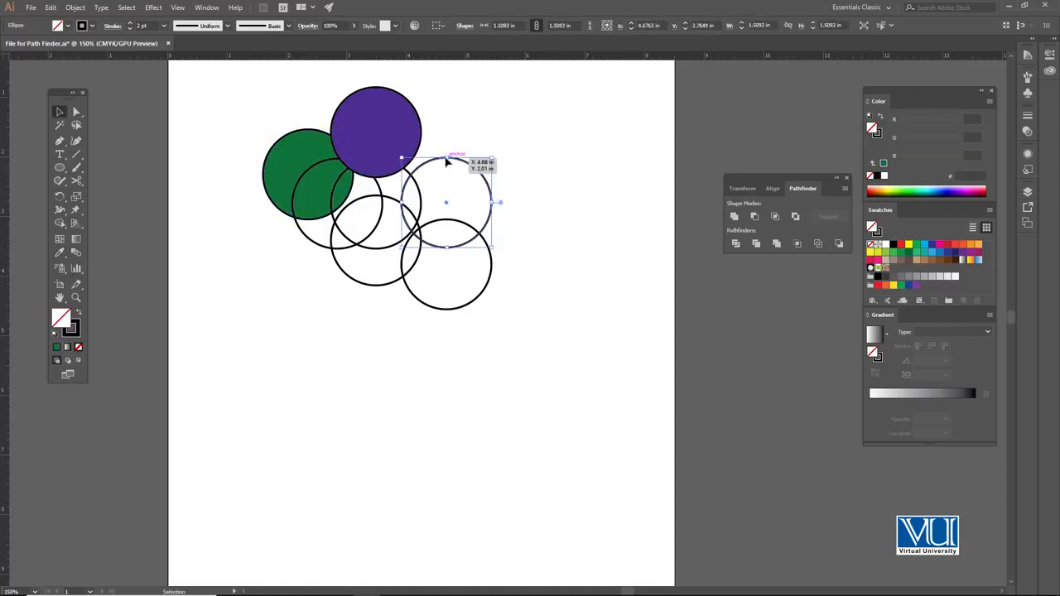
{"action": "key", "text": "Delete"}
{"action": "left_click", "coordinate": [469, 222]}
{"action": "key", "text": "Delete"}
Fill the circle overlapping the green one with yellow (E0E700) and the circle below the purple one with orange (FF8517).
{"action": "left_click", "coordinate": [315, 244]}
{"action": "key", "text": "i"}
{"action": "left_click", "coordinate": [888, 192]}
{"action": "key", "text": "v"}
{"action": "left_click", "coordinate": [456, 151]}
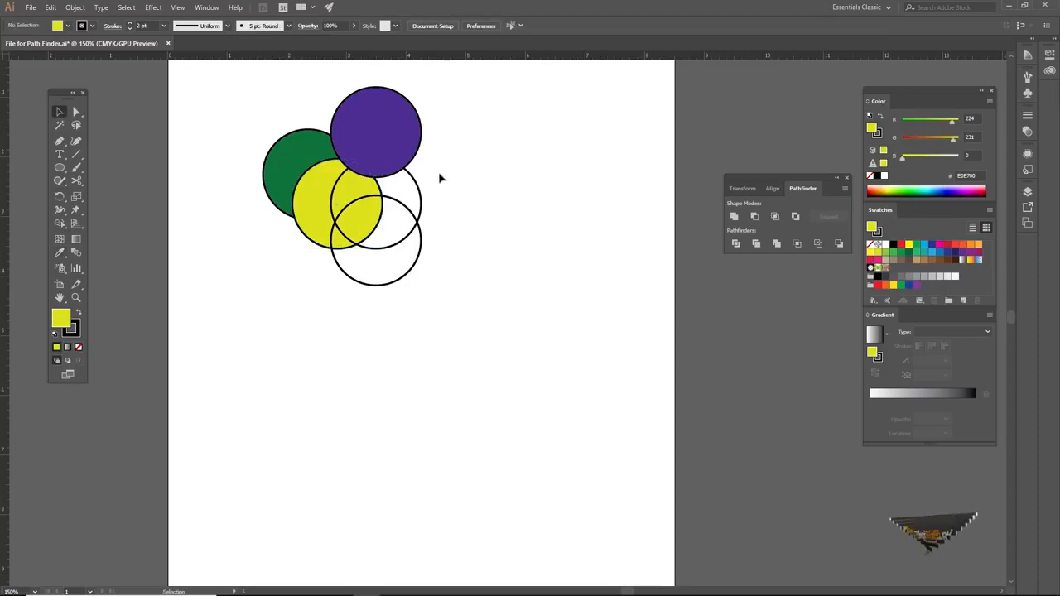
{"action": "left_click", "coordinate": [420, 190]}
{"action": "key", "text": "i"}
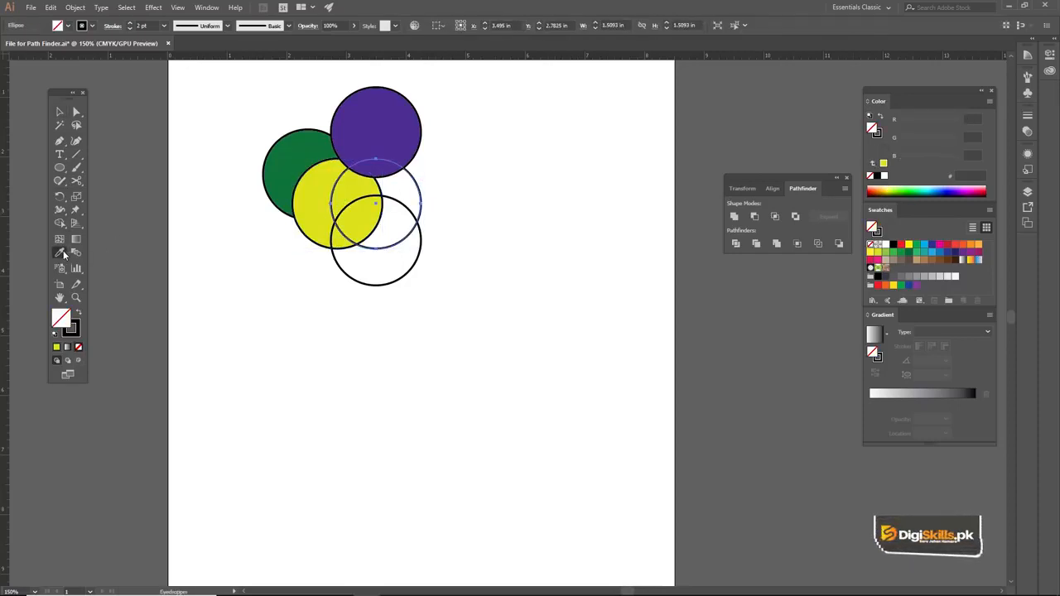
{"action": "left_click", "coordinate": [879, 189]}
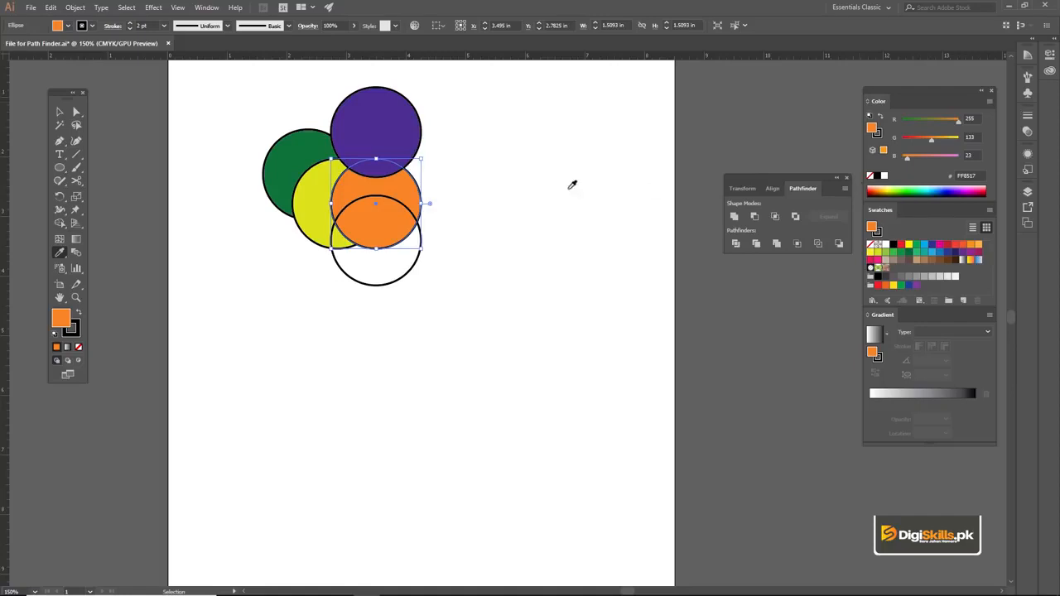
{"action": "key", "text": "v"}
Fill the lowest circle with blue-violet from the colour spectrum.
{"action": "left_click", "coordinate": [417, 240]}
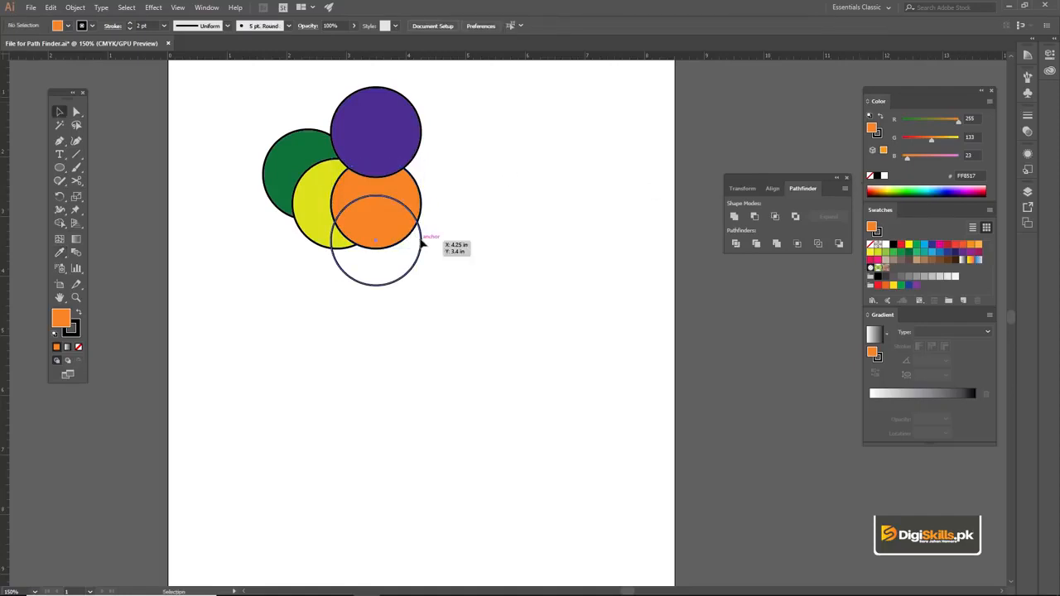
{"action": "left_click", "coordinate": [421, 239]}
{"action": "left_click", "coordinate": [60, 252]}
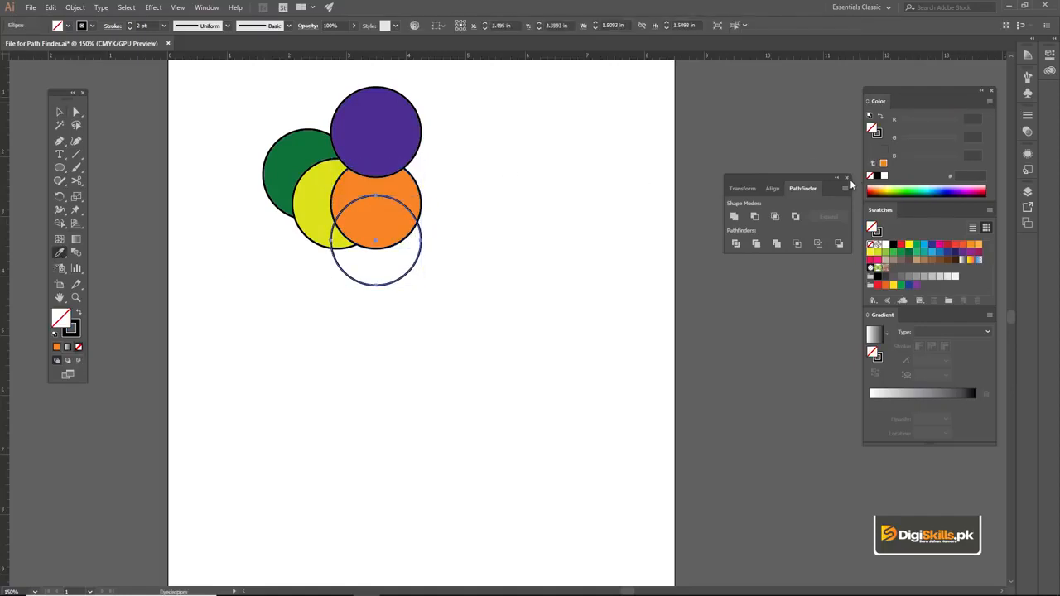
{"action": "left_click", "coordinate": [954, 189]}
{"action": "key", "text": "v"}
{"action": "left_click_drag", "start_coordinate": [265, 92], "coordinate": [500, 303]}
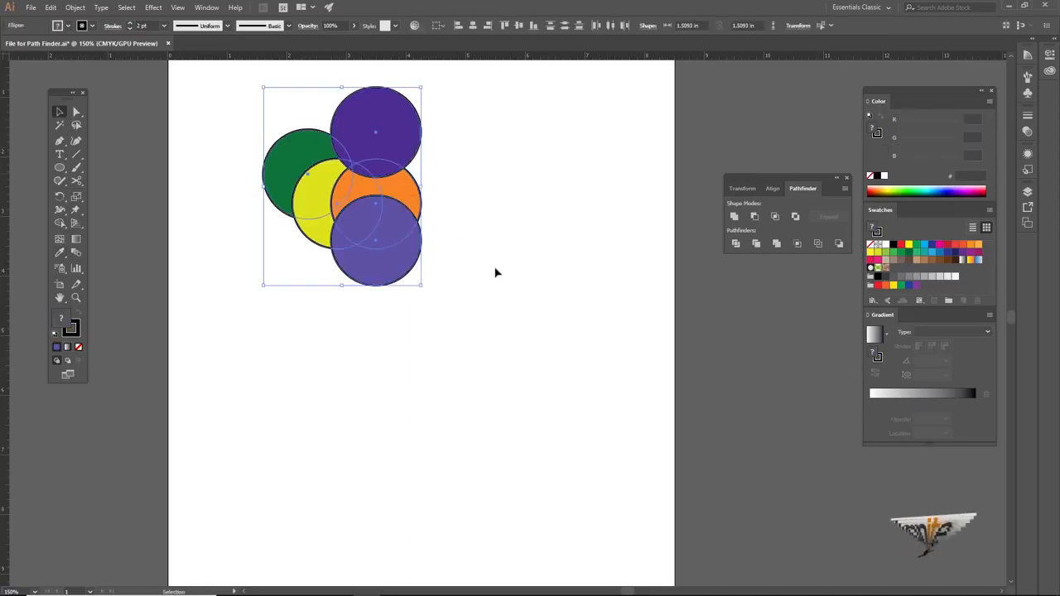
Fill the lowest circle with magenta (A20075) from the colour spectrum.
{"action": "left_click", "coordinate": [411, 252]}
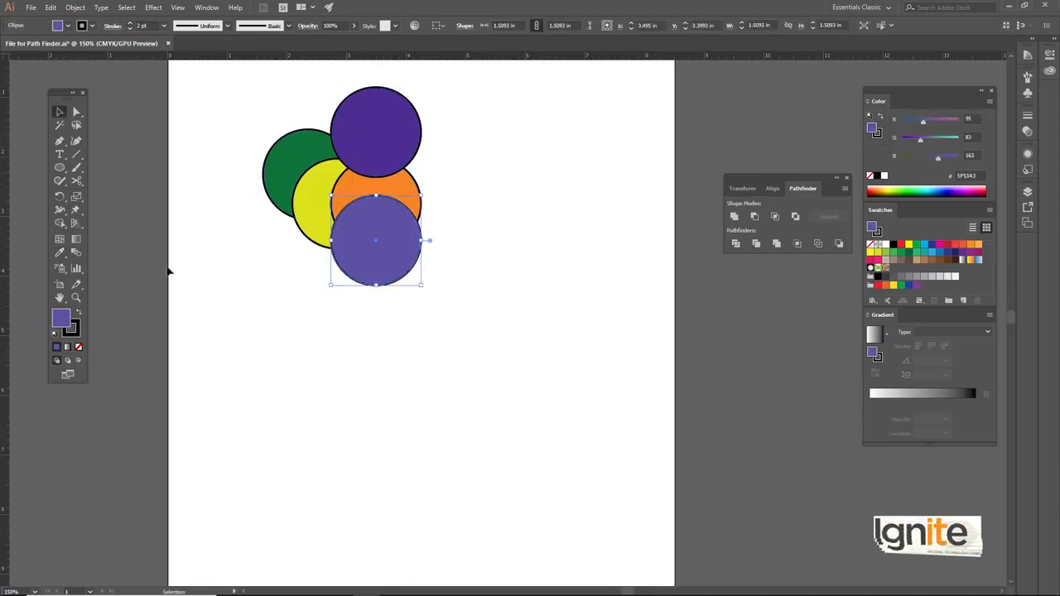
{"action": "left_click", "coordinate": [59, 255]}
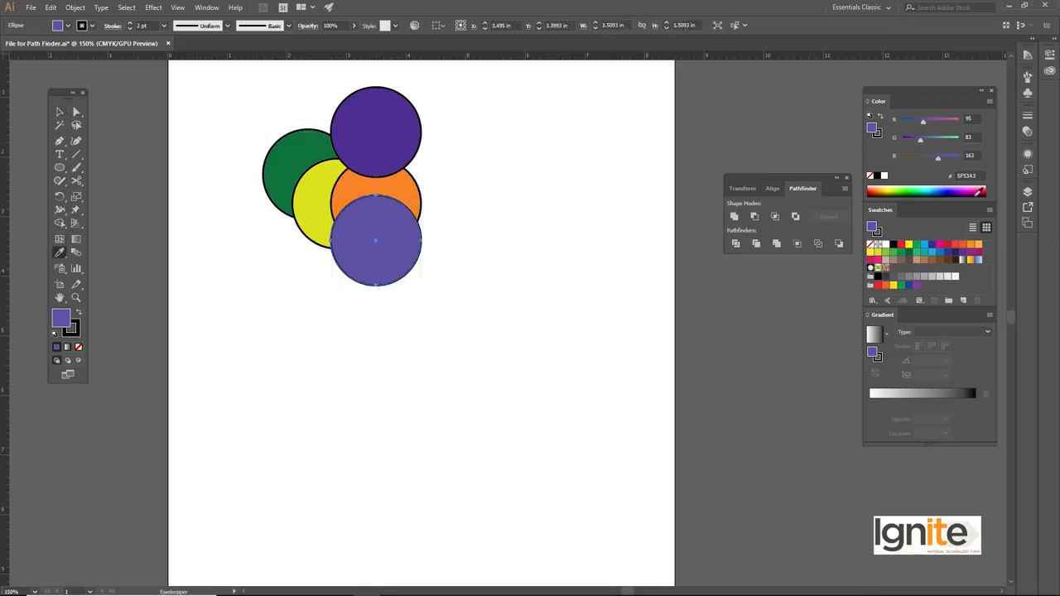
{"action": "left_click", "coordinate": [979, 188]}
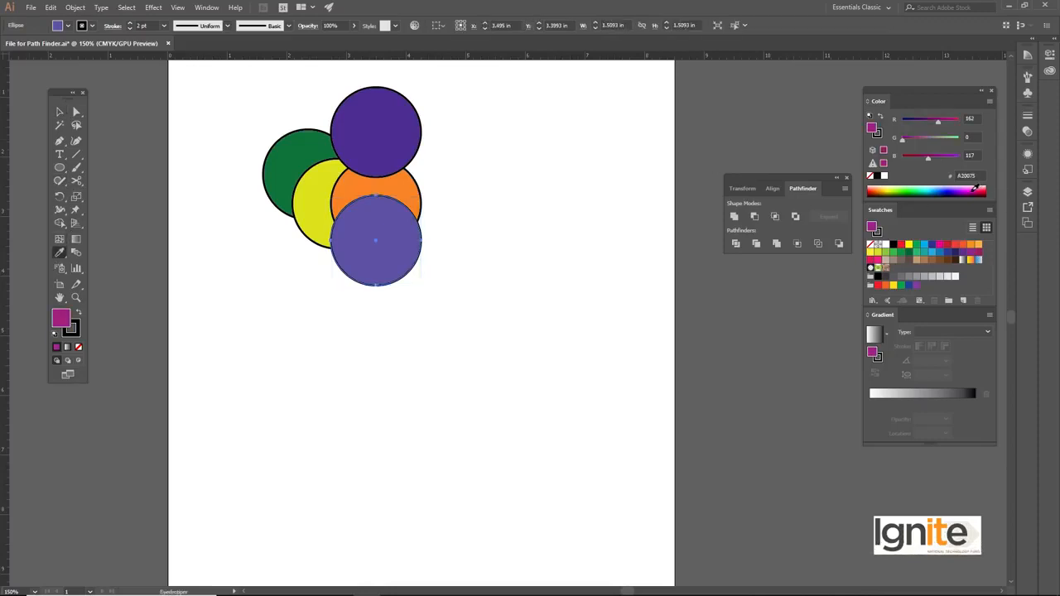
{"action": "key", "text": "v"}
{"action": "left_click", "coordinate": [478, 154]}
Select all five coloured circles and cut away their hidden parts using the Trim pathfinder.
{"action": "left_click_drag", "start_coordinate": [465, 301], "coordinate": [497, 256]}
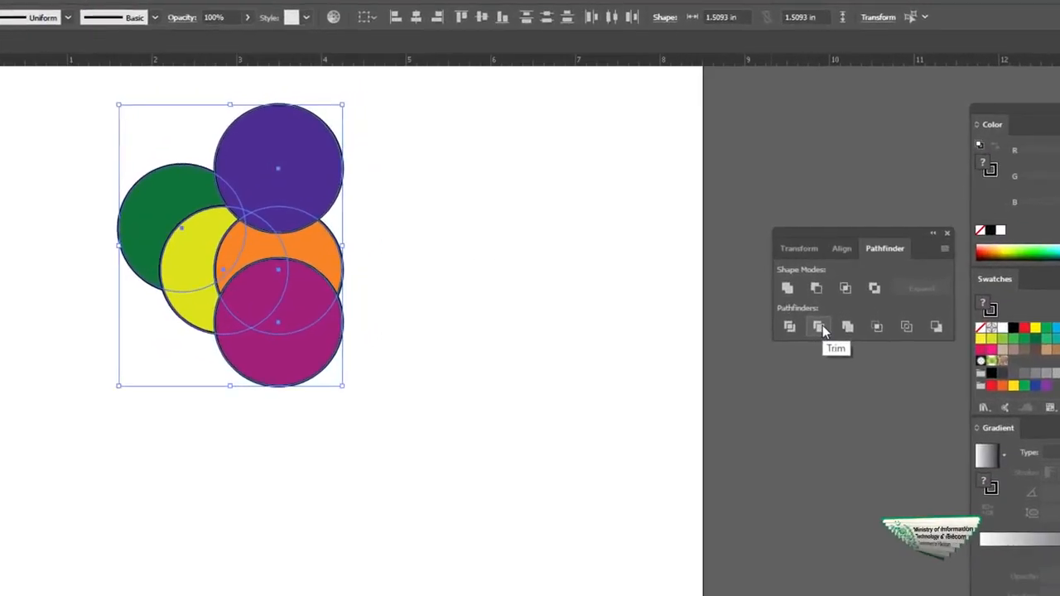
{"action": "left_click", "coordinate": [819, 327]}
{"action": "key", "text": "a"}
{"action": "key", "text": "v"}
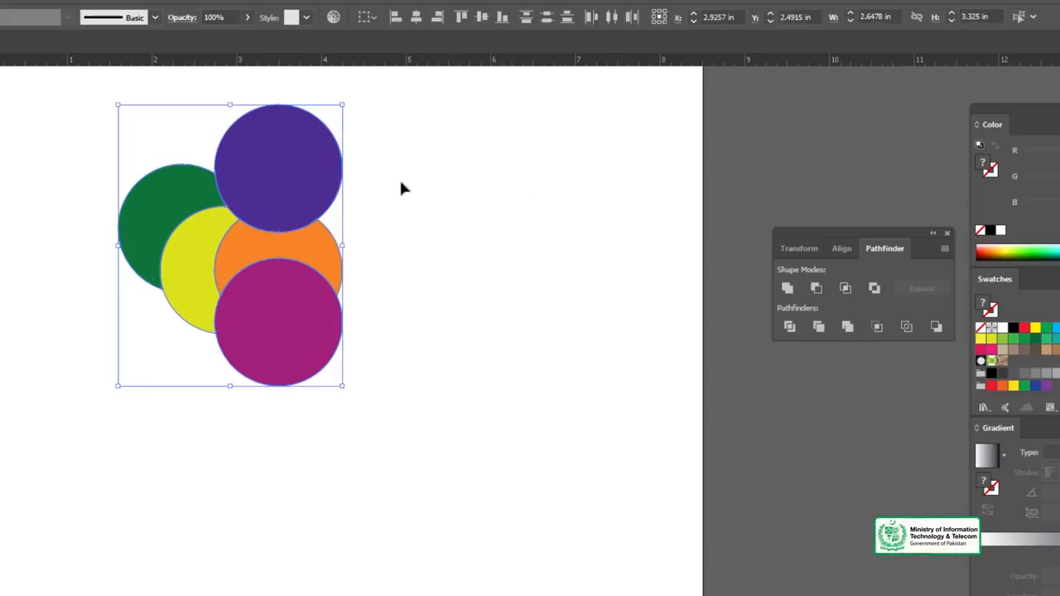
{"action": "left_click", "coordinate": [399, 184]}
Move the purple, orange, magenta, yellow and green trimmed pieces apart on the artboard.
{"action": "left_click", "coordinate": [315, 161]}
{"action": "left_click_drag", "start_coordinate": [315, 162], "coordinate": [505, 187]}
{"action": "left_click_drag", "start_coordinate": [325, 250], "coordinate": [497, 325]}
{"action": "left_click_drag", "start_coordinate": [307, 320], "coordinate": [341, 429]}
{"action": "left_click_drag", "start_coordinate": [196, 271], "coordinate": [194, 377]}
{"action": "left_click_drag", "start_coordinate": [180, 224], "coordinate": [242, 196]}
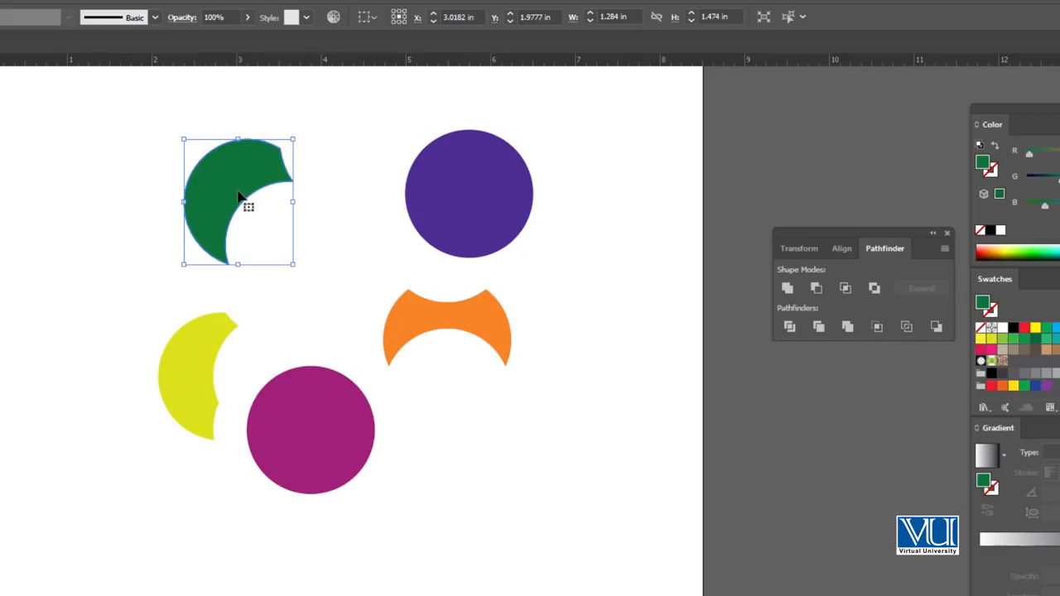
Undo the moves of the trimmed pieces back to the original cluster and redo them all.
{"action": "key", "text": "ctrl+z"}
{"action": "key", "text": "ctrl+z"}
{"action": "key", "text": "ctrl+z"}
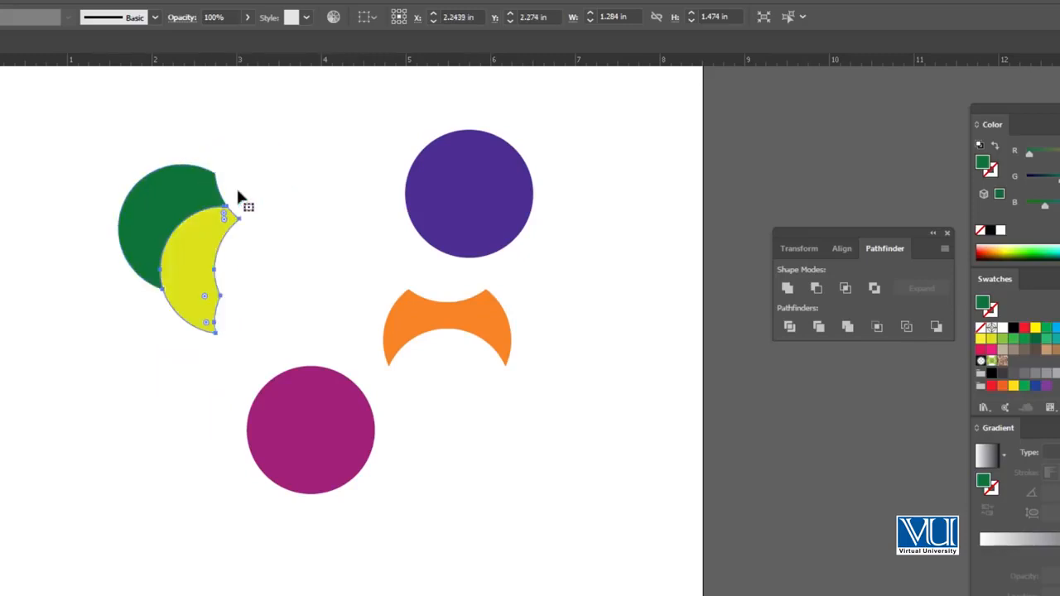
{"action": "key", "text": "ctrl+z"}
{"action": "key", "text": "ctrl+z"}
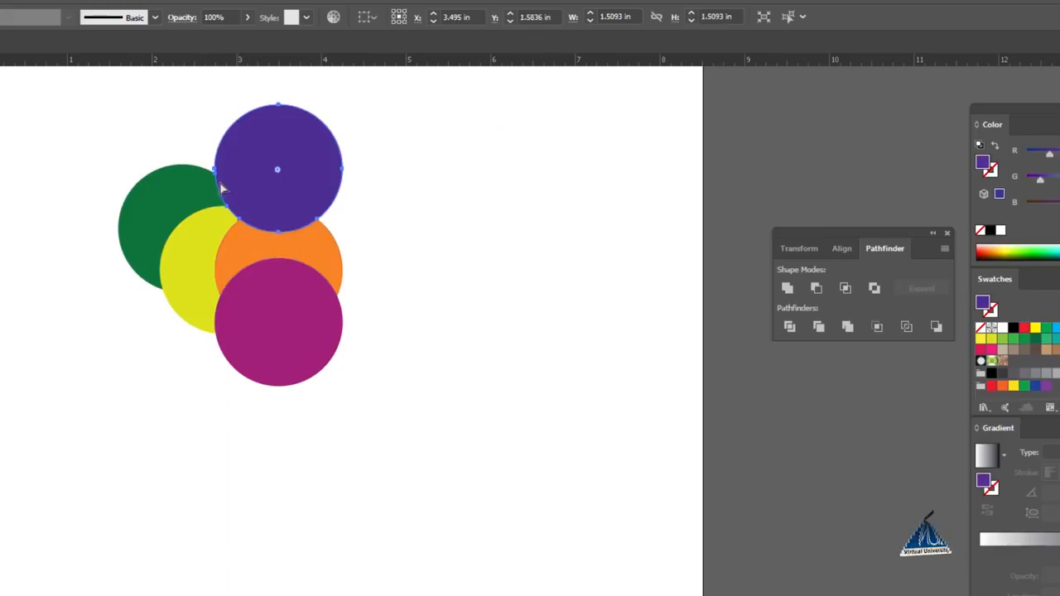
{"action": "key", "text": "ctrl+shift+z"}
{"action": "key", "text": "ctrl+shift+z"}
{"action": "key", "text": "ctrl+shift+z"}
{"action": "key", "text": "ctrl+shift+z"}
{"action": "key", "text": "ctrl+shift+z"}
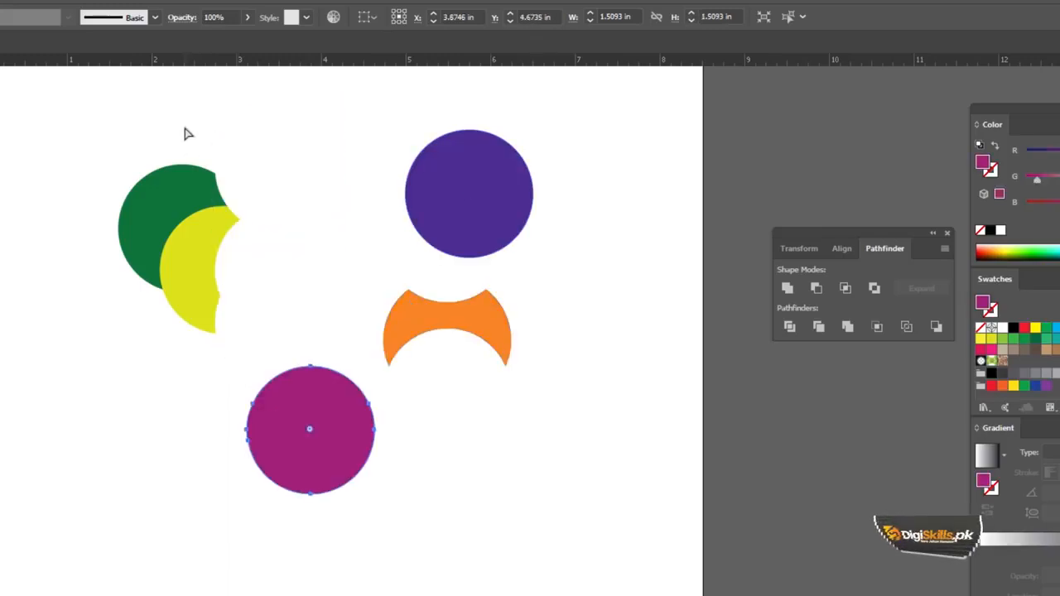
{"action": "key", "text": "ctrl+shift+z"}
Delete the five trimmed pieces and draw a green circle about 1.61 in across with an overlapping copy beside it.
{"action": "left_click_drag", "start_coordinate": [132, 109], "coordinate": [615, 485]}
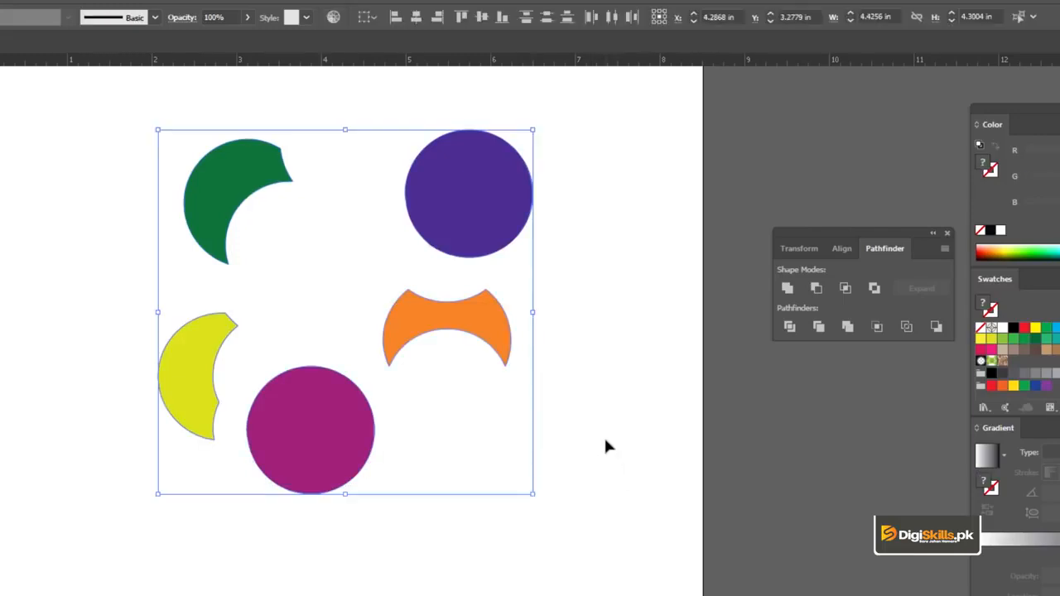
{"action": "key", "text": "Delete"}
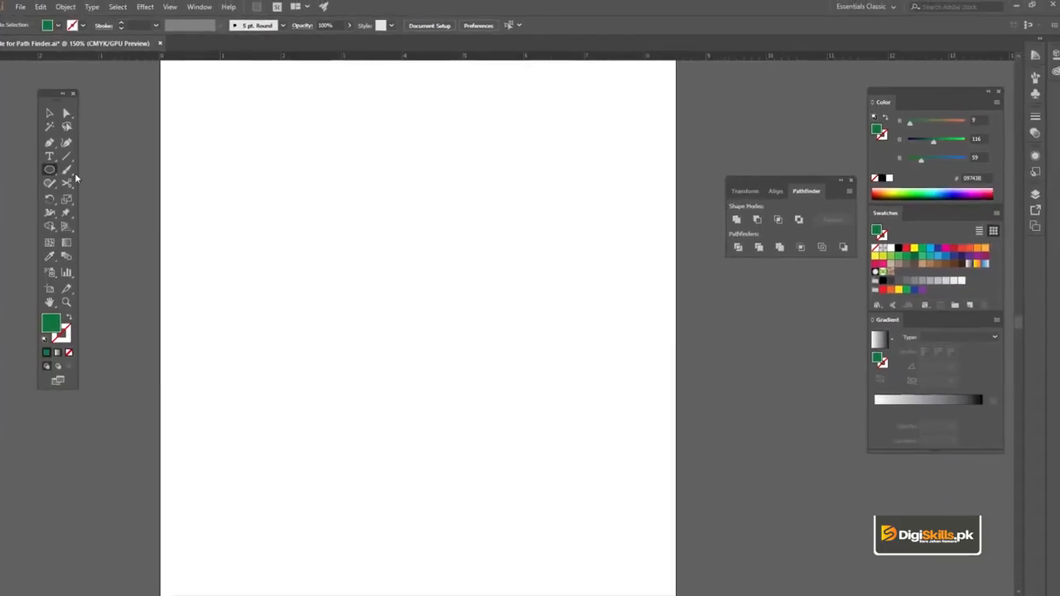
{"action": "left_click_drag", "start_coordinate": [353, 239], "coordinate": [403, 287]}
{"action": "key", "text": "v"}
{"action": "left_click_drag", "start_coordinate": [364, 221], "coordinate": [442, 221]}
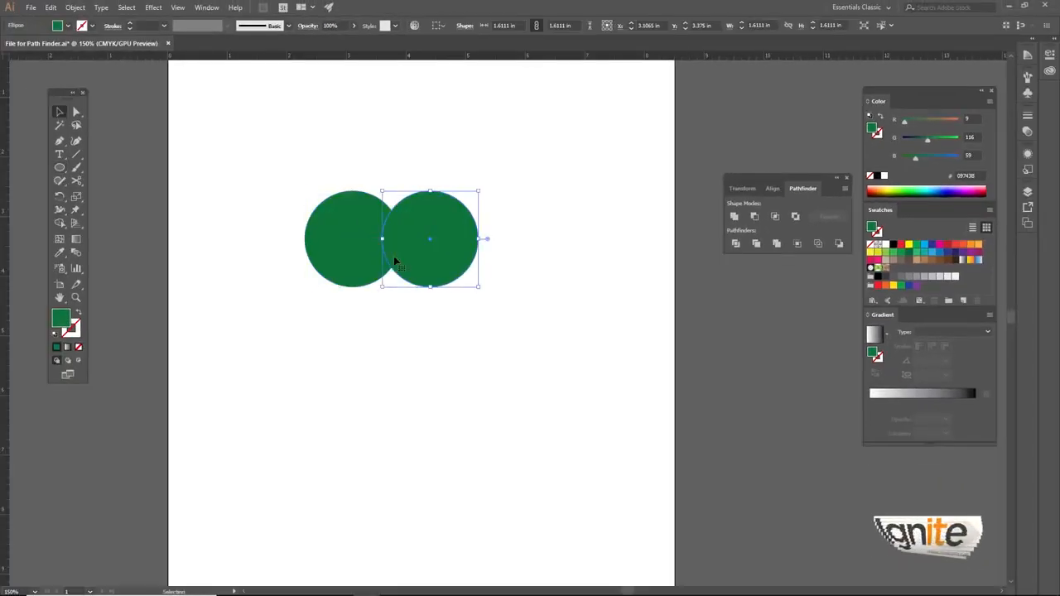
{"action": "key", "text": "ctrl+plus"}
{"action": "left_click_drag", "start_coordinate": [509, 296], "coordinate": [481, 280]}
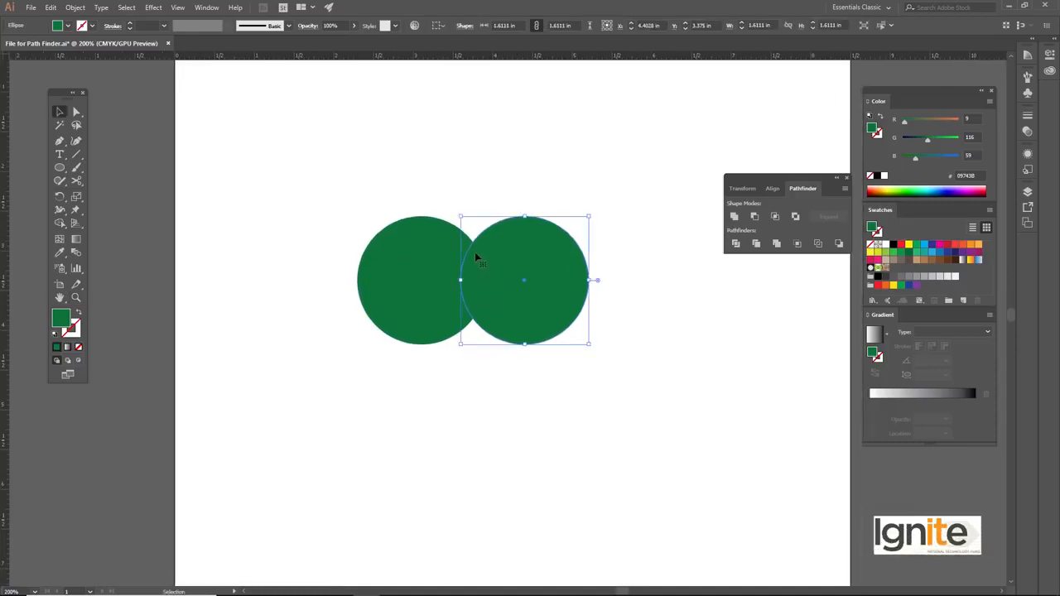
{"action": "left_click", "coordinate": [461, 192]}
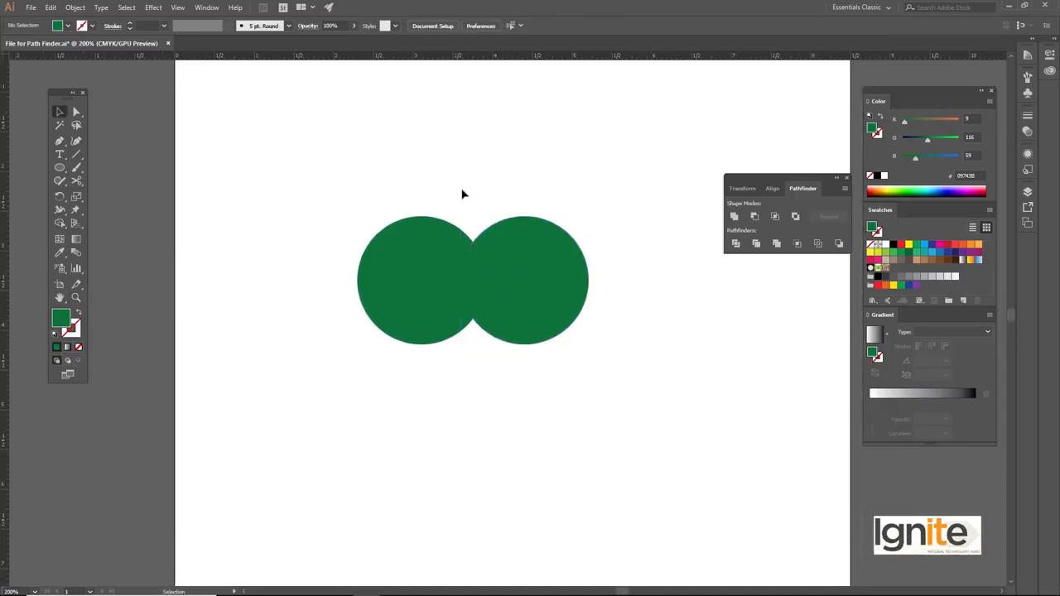
Try the Merge pathfinder and the Unite shape mode on the two green circles, undoing the results.
{"action": "left_click_drag", "start_coordinate": [449, 183], "coordinate": [507, 293]}
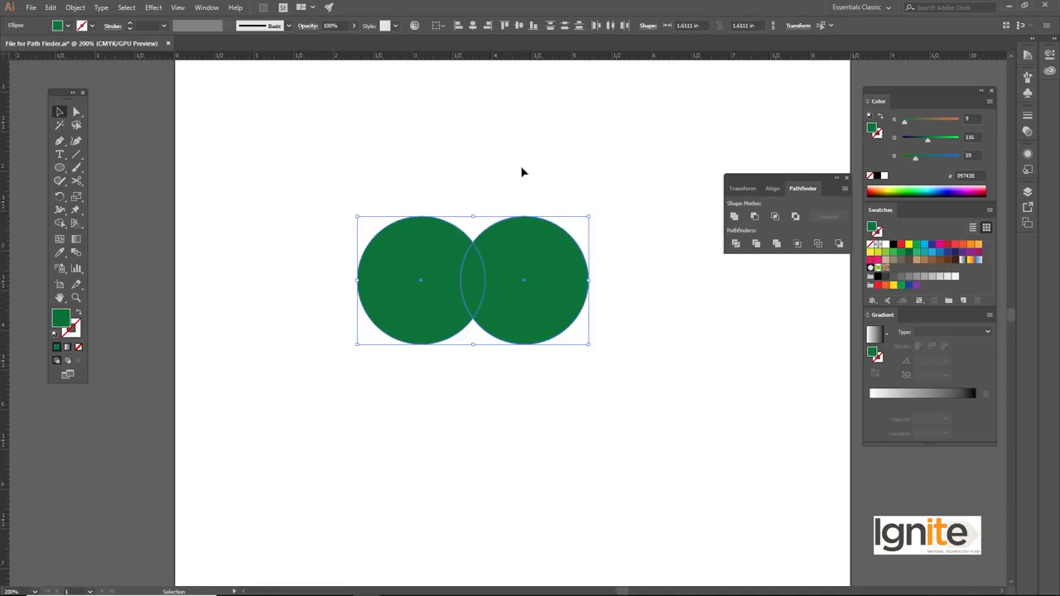
{"action": "left_click", "coordinate": [778, 245]}
{"action": "left_click", "coordinate": [456, 158]}
{"action": "left_click_drag", "start_coordinate": [511, 235], "coordinate": [502, 189]}
{"action": "key", "text": "ctrl+z"}
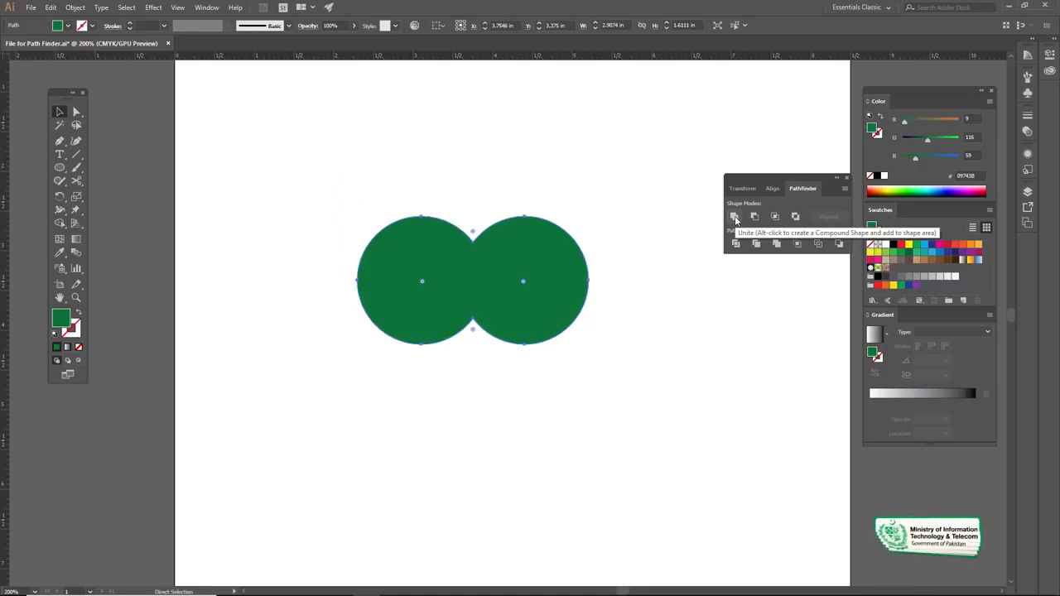
{"action": "left_click", "coordinate": [734, 218]}
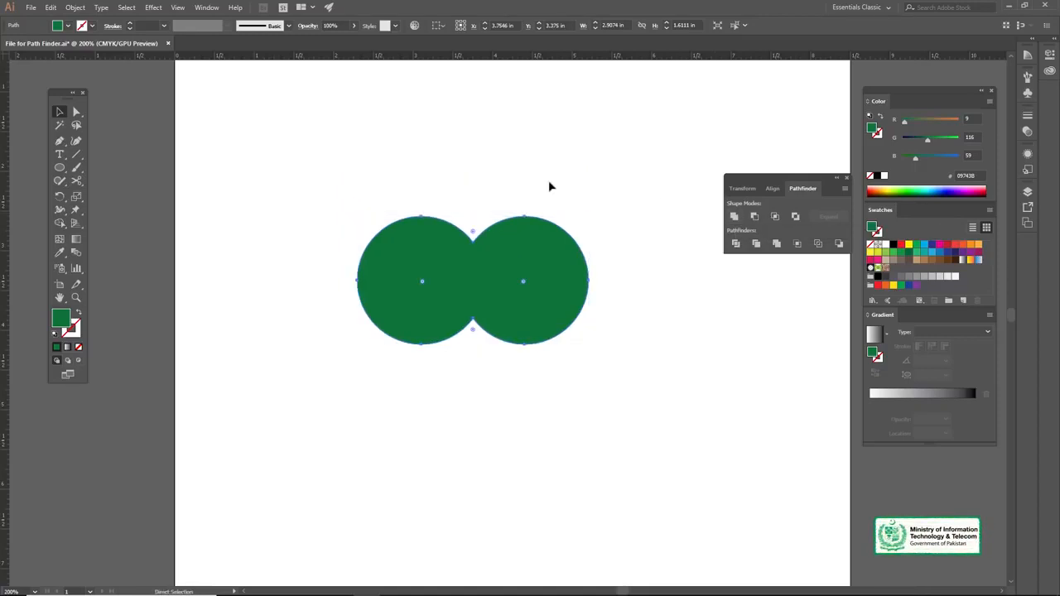
{"action": "left_click", "coordinate": [549, 182]}
Fill the right circle with red (R 242, G 12, B 62).
{"action": "left_click", "coordinate": [535, 227]}
{"action": "double_click", "coordinate": [61, 317]}
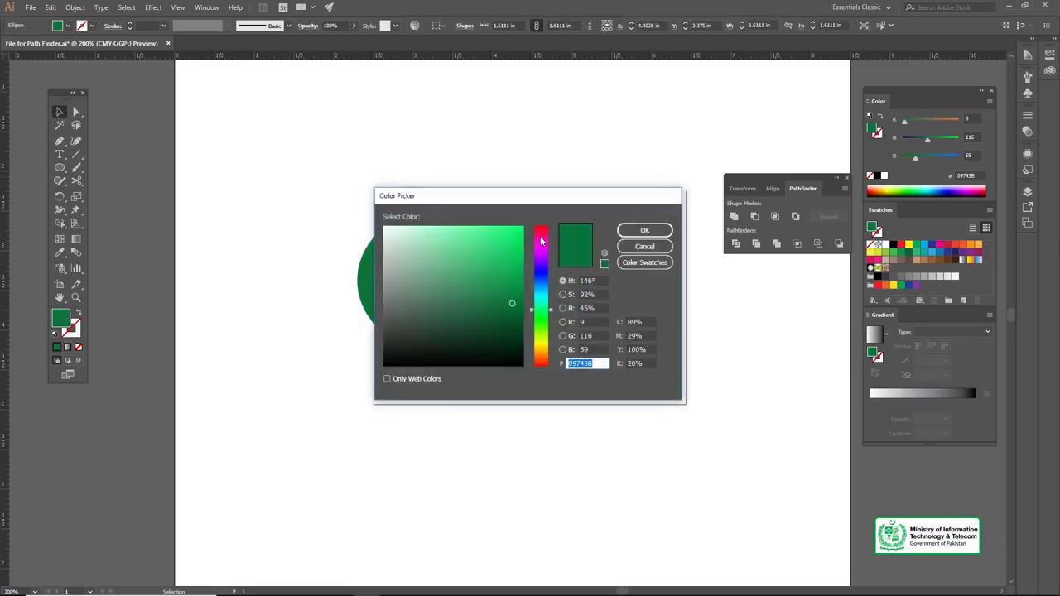
{"action": "left_click", "coordinate": [541, 238]}
{"action": "left_click", "coordinate": [516, 233]}
{"action": "left_click", "coordinate": [645, 230]}
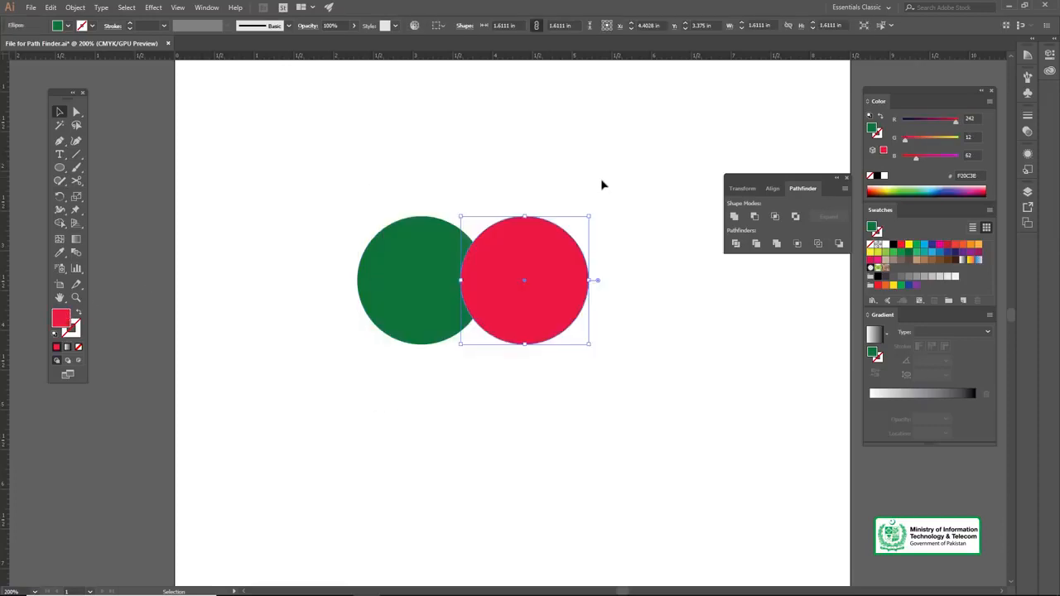
Merge the green and red circles, move the red one aside to reveal the cut, and undo the changes.
{"action": "left_click_drag", "start_coordinate": [426, 193], "coordinate": [504, 255]}
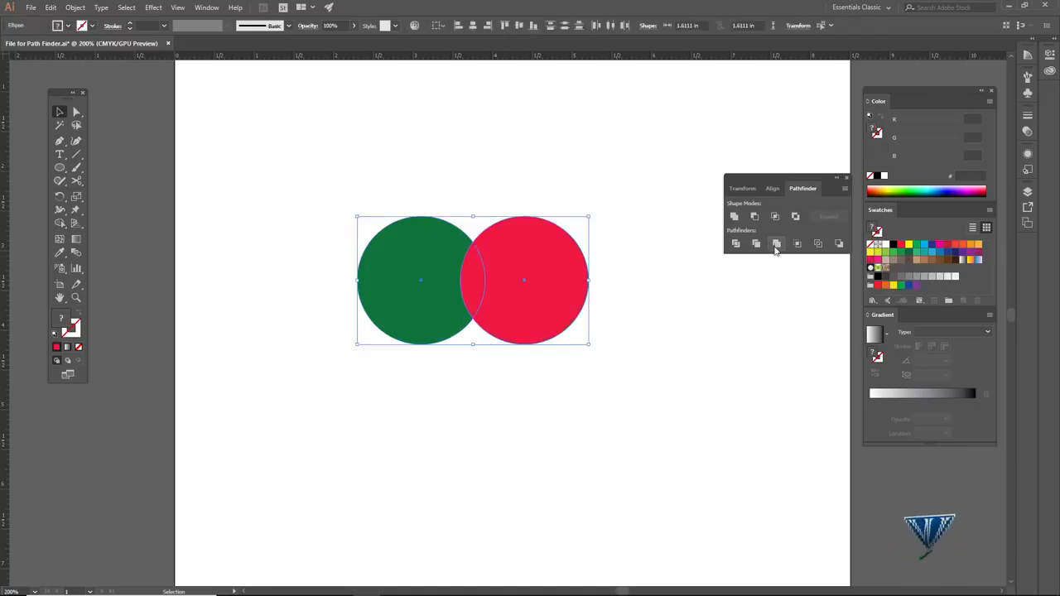
{"action": "left_click", "coordinate": [776, 247]}
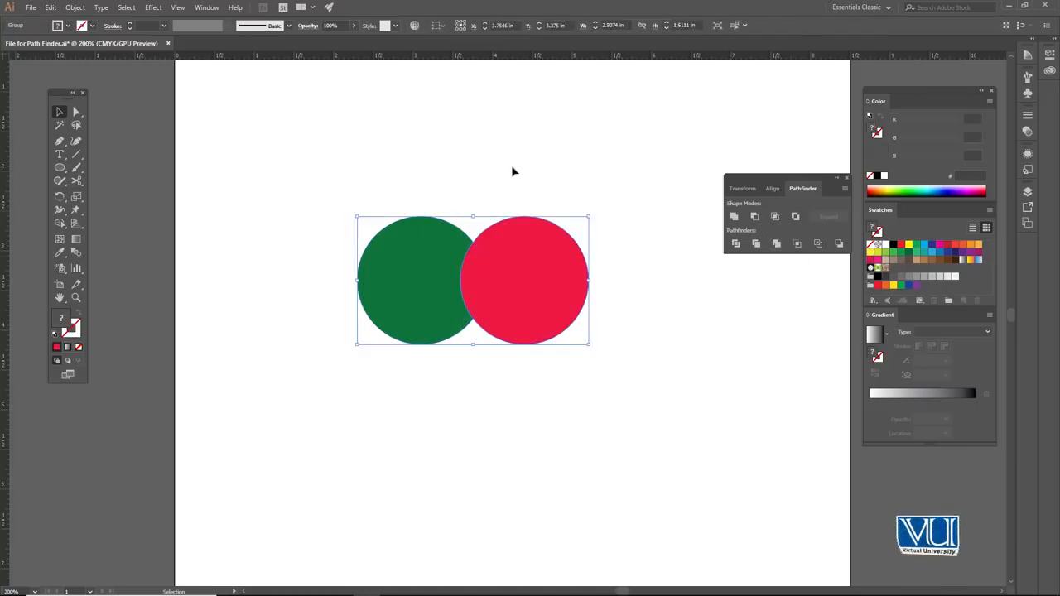
{"action": "left_click", "coordinate": [465, 179]}
{"action": "left_click_drag", "start_coordinate": [520, 244], "coordinate": [556, 244]}
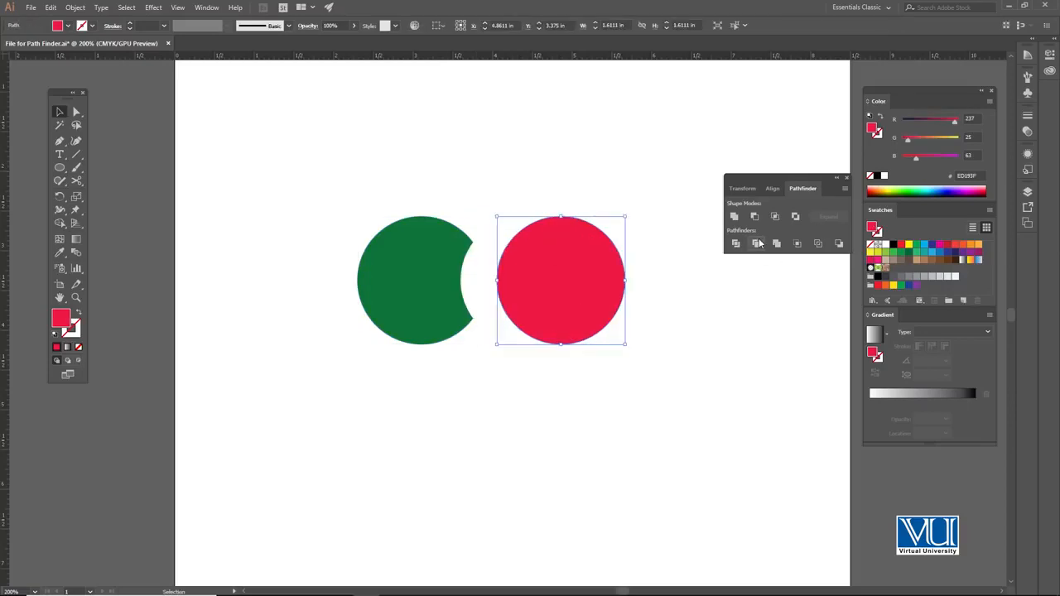
{"action": "key", "text": "ctrl+z"}
{"action": "key", "text": "ctrl+z"}
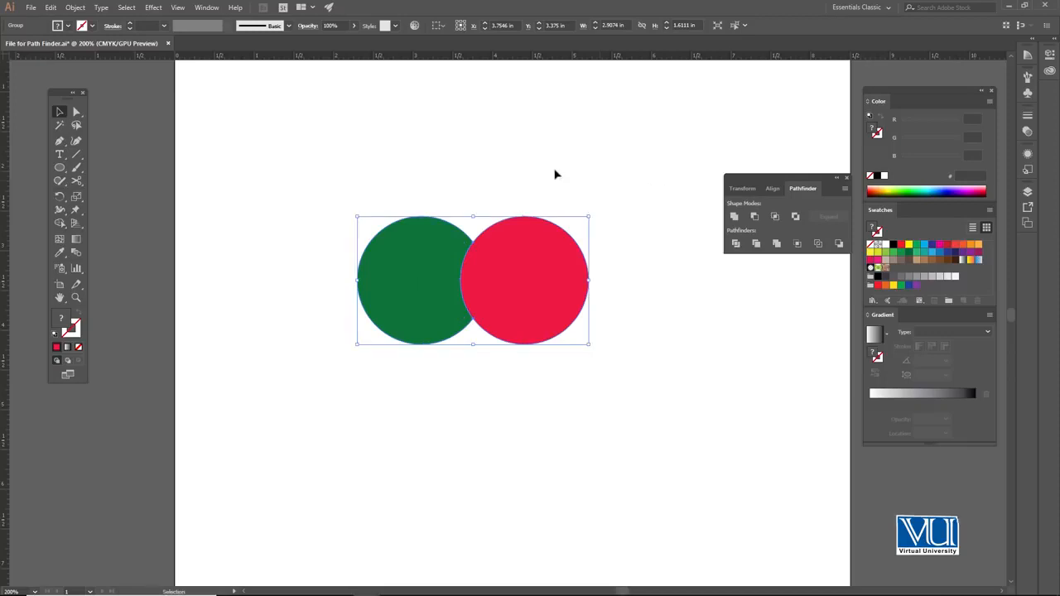
Move the red circle slightly toward the green circle to widen their overlap.
{"action": "left_click_drag", "start_coordinate": [413, 193], "coordinate": [493, 265]}
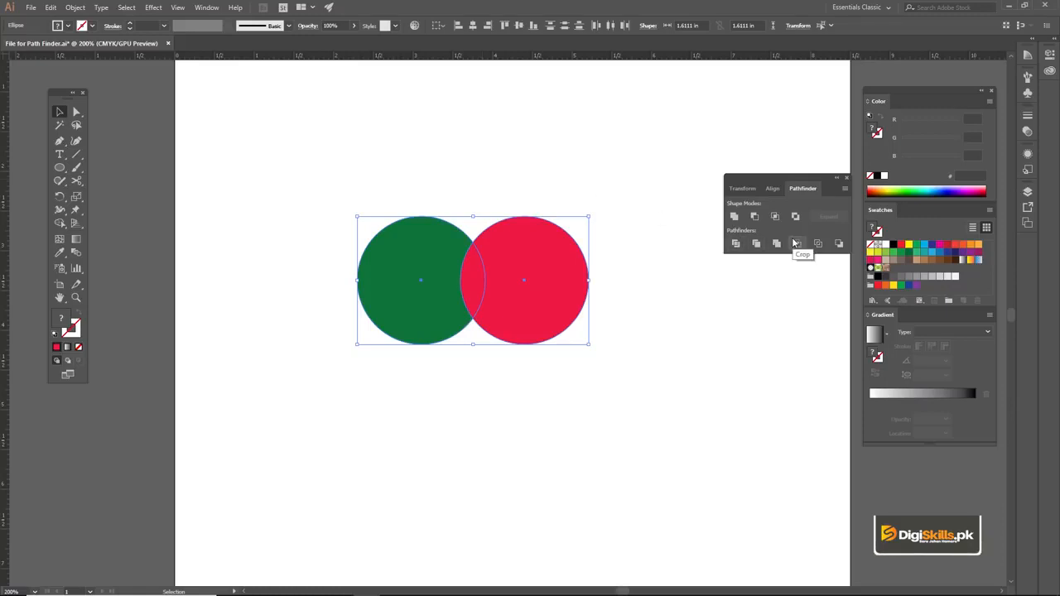
{"action": "left_click", "coordinate": [508, 174]}
{"action": "left_click", "coordinate": [523, 253]}
{"action": "left_click_drag", "start_coordinate": [475, 293], "coordinate": [495, 280]}
{"action": "key", "text": "ctrl+z"}
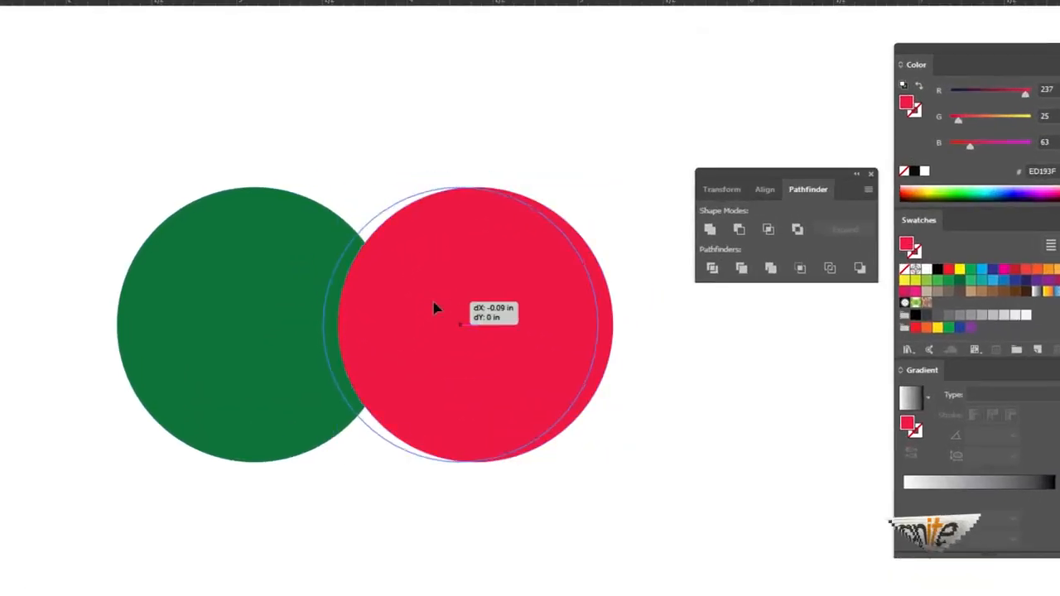
{"action": "left_click_drag", "start_coordinate": [434, 308], "coordinate": [428, 303]}
{"action": "left_click_drag", "start_coordinate": [247, 193], "coordinate": [427, 282]}
{"action": "key", "text": "ctrl+z"}
Select both circles and try the Crop pathfinder on them several times, undoing each crop.
{"action": "left_click", "coordinate": [301, 146]}
{"action": "left_click_drag", "start_coordinate": [263, 120], "coordinate": [500, 256]}
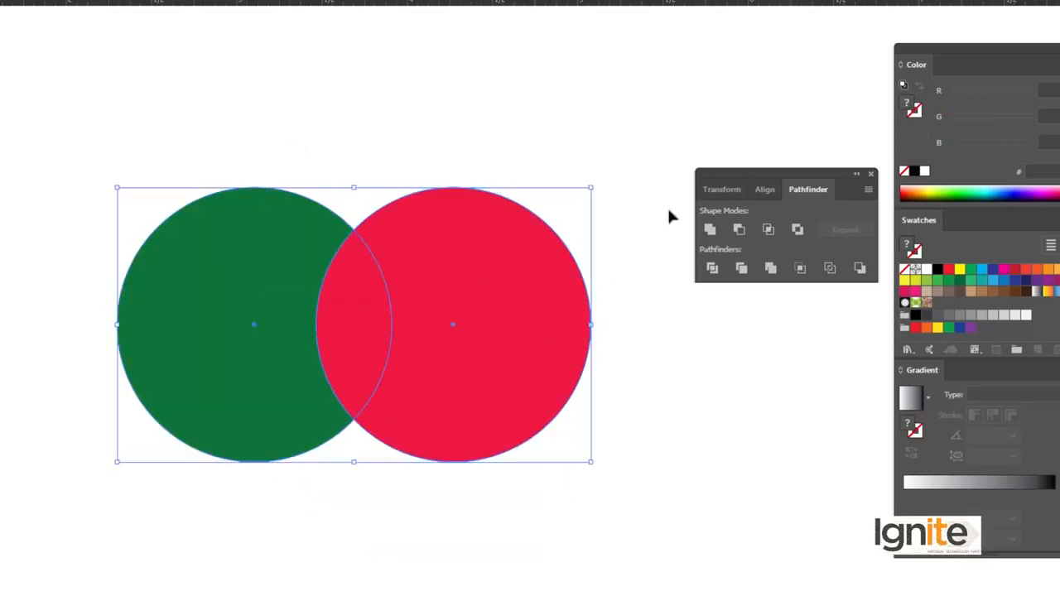
{"action": "left_click", "coordinate": [800, 273]}
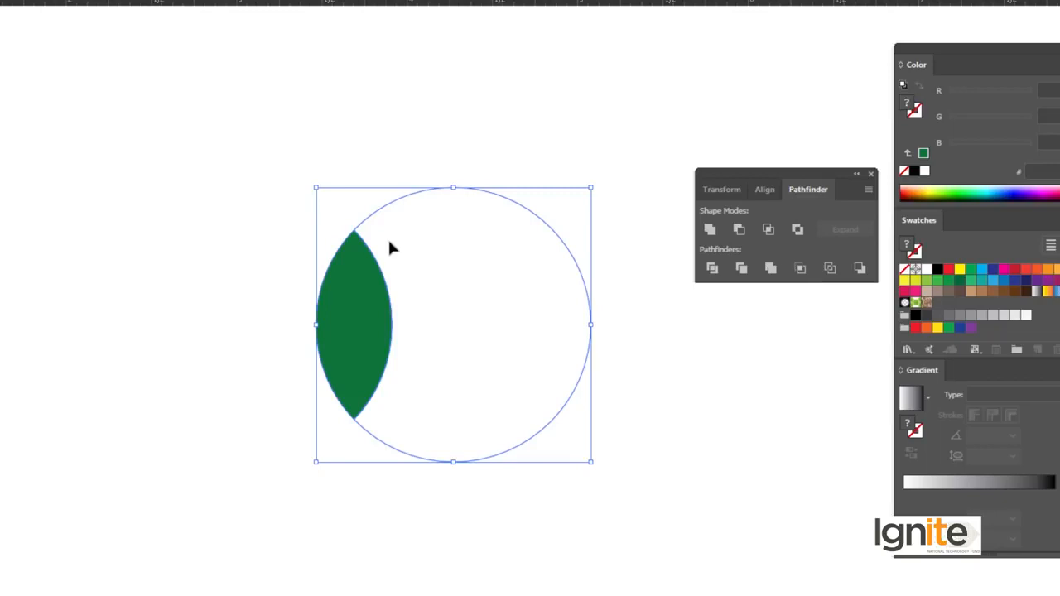
{"action": "key", "text": "ctrl+z"}
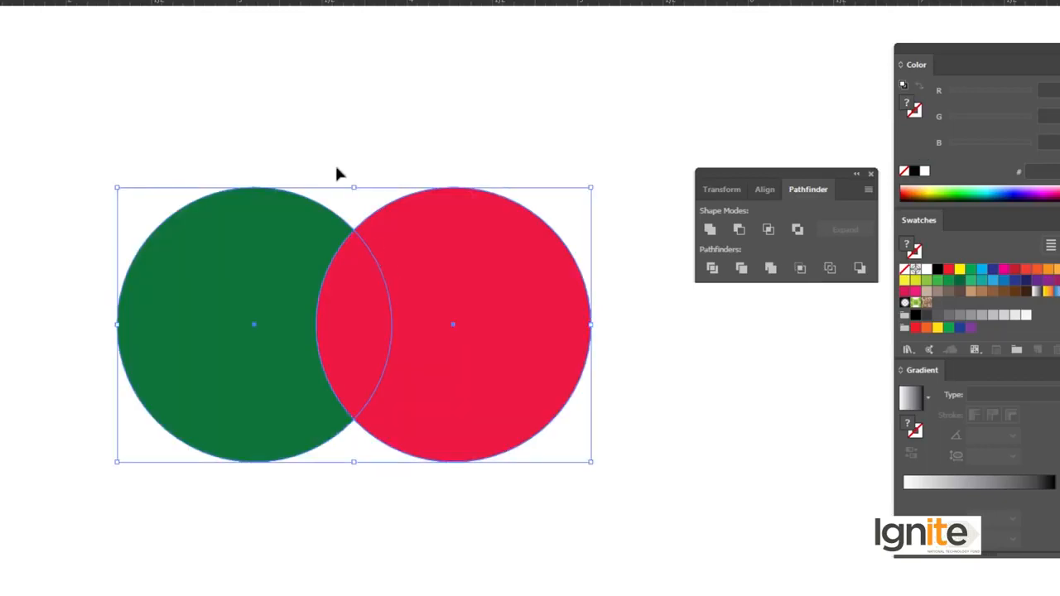
{"action": "left_click", "coordinate": [796, 271]}
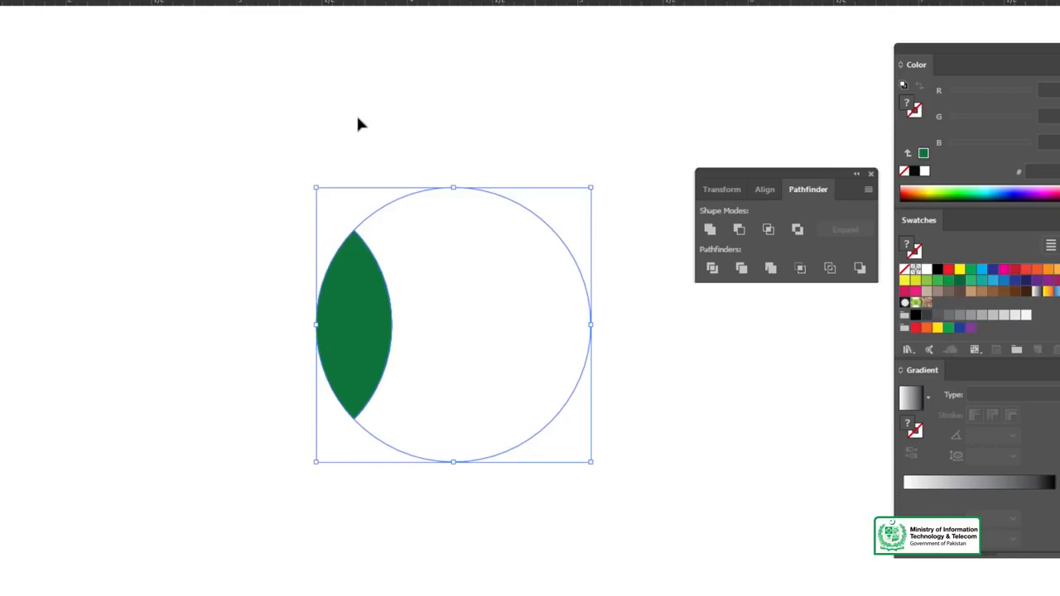
{"action": "left_click", "coordinate": [350, 244]}
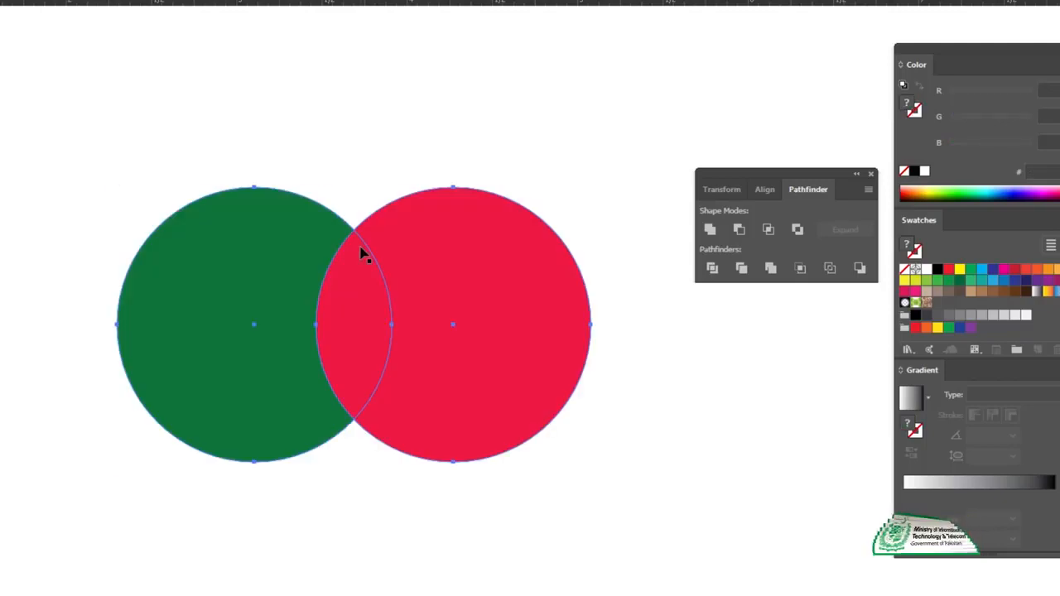
{"action": "key", "text": "ctrl+a"}
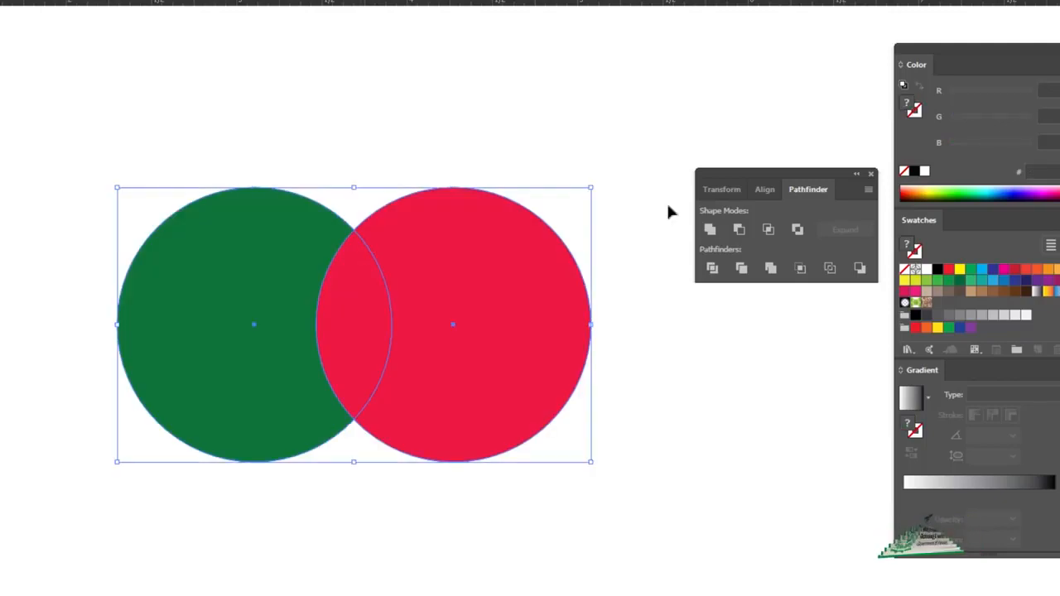
{"action": "left_click", "coordinate": [800, 267]}
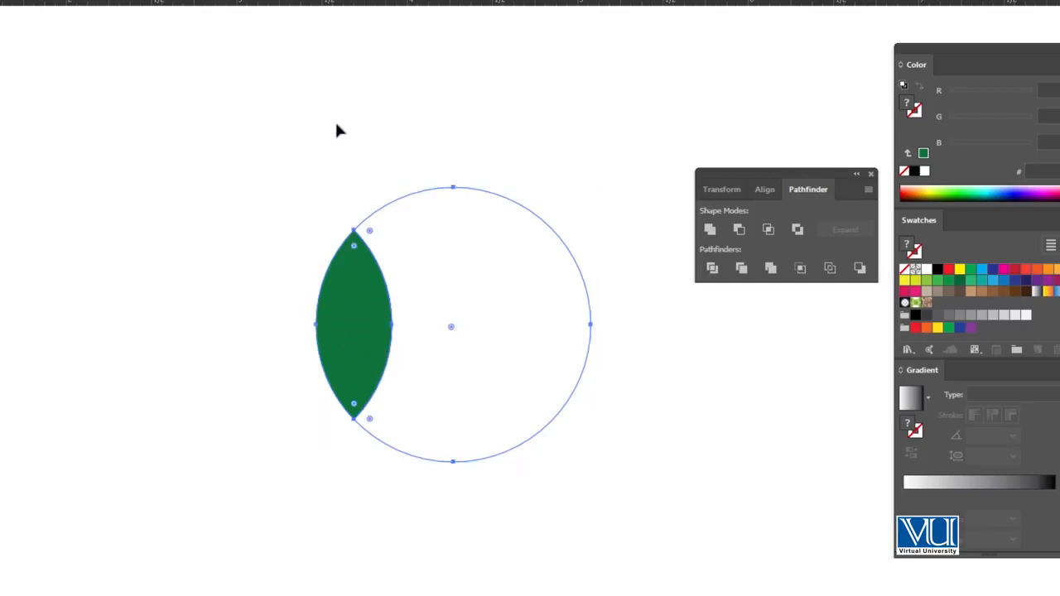
{"action": "key", "text": "ctrl+z"}
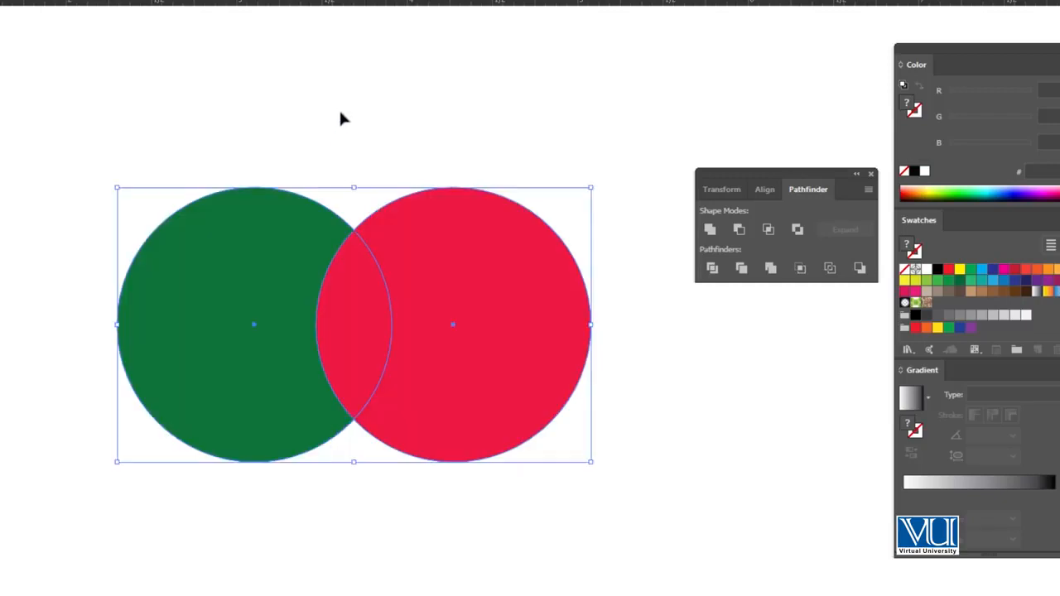
Try the Outline pathfinder on the green and red circles and undo it to restore the filled shapes.
{"action": "left_click", "coordinate": [830, 268]}
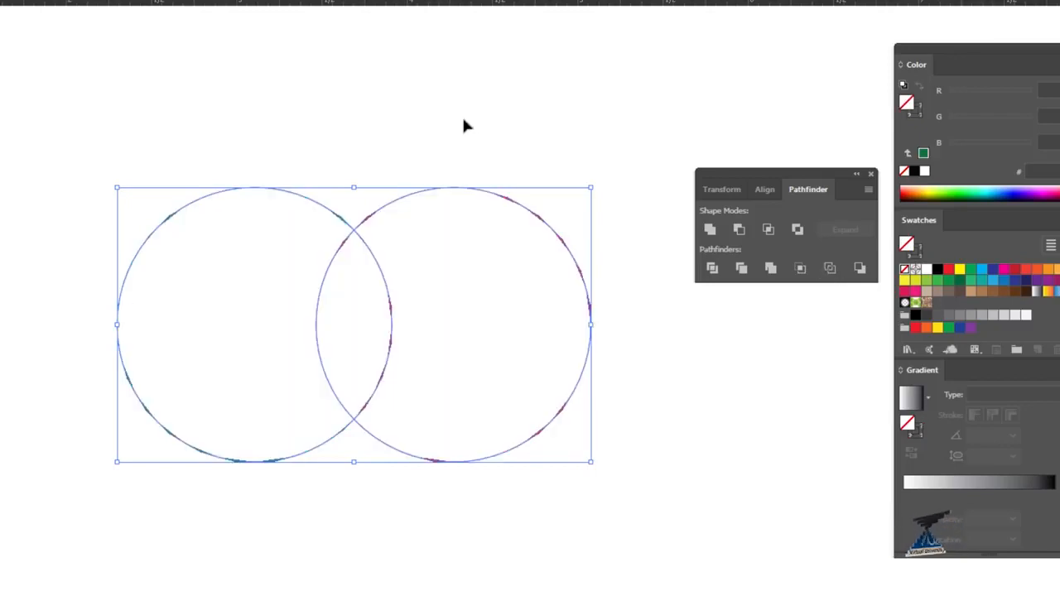
{"action": "key", "text": "ctrl+z"}
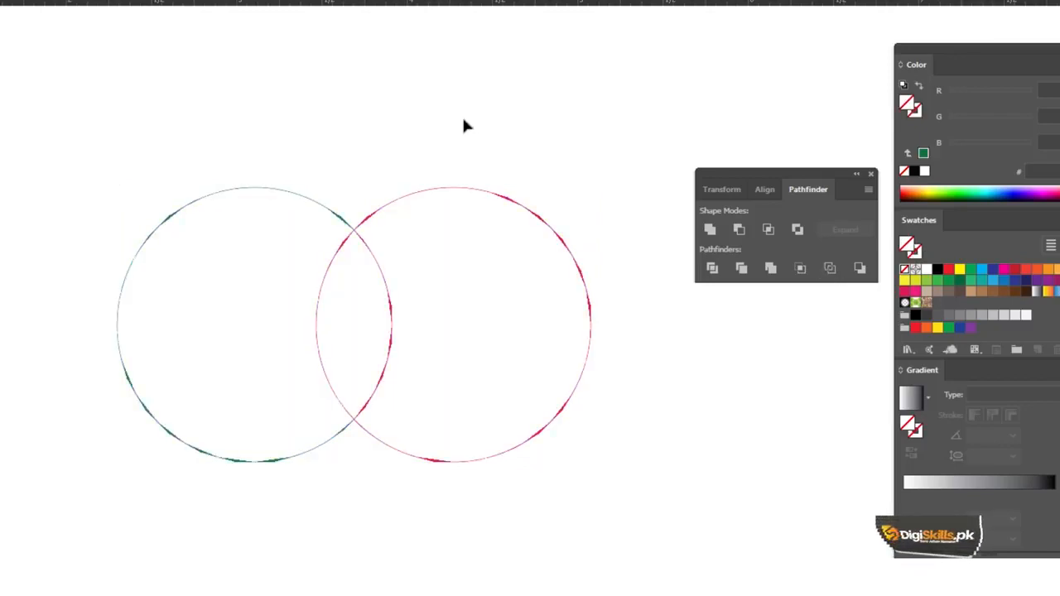
{"action": "key", "text": "ctrl+z"}
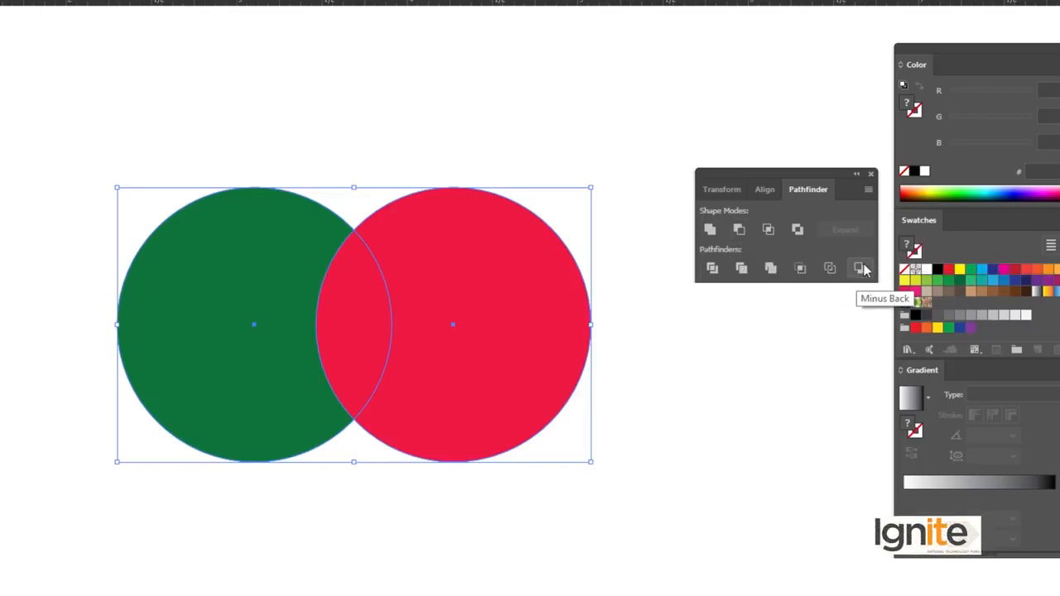
Subtract the green circle from the red circle with the Minus Back pathfinder and examine the cut edge.
{"action": "left_click", "coordinate": [861, 268]}
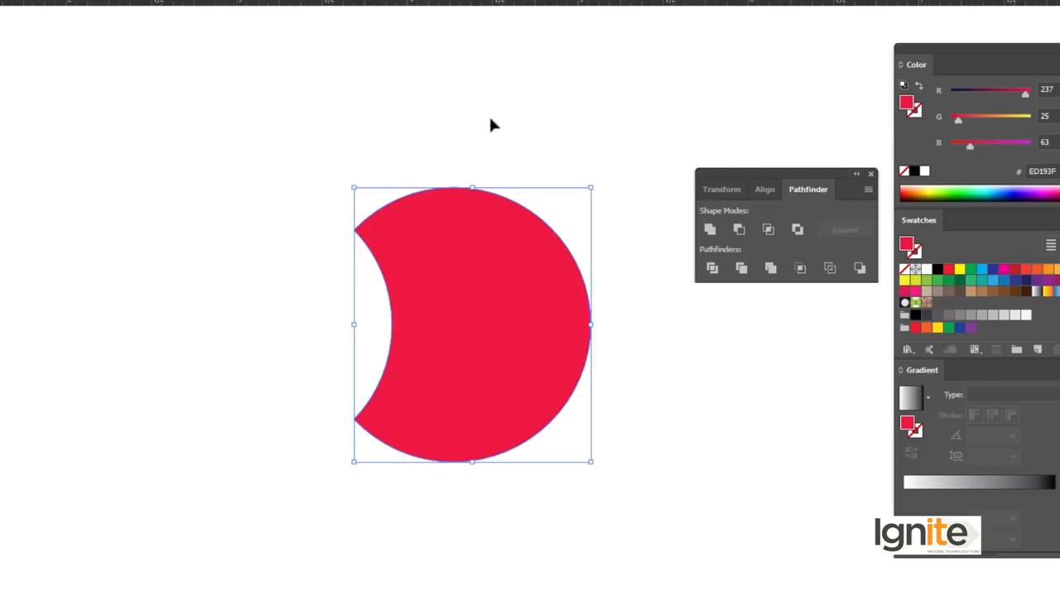
{"action": "key", "text": "a"}
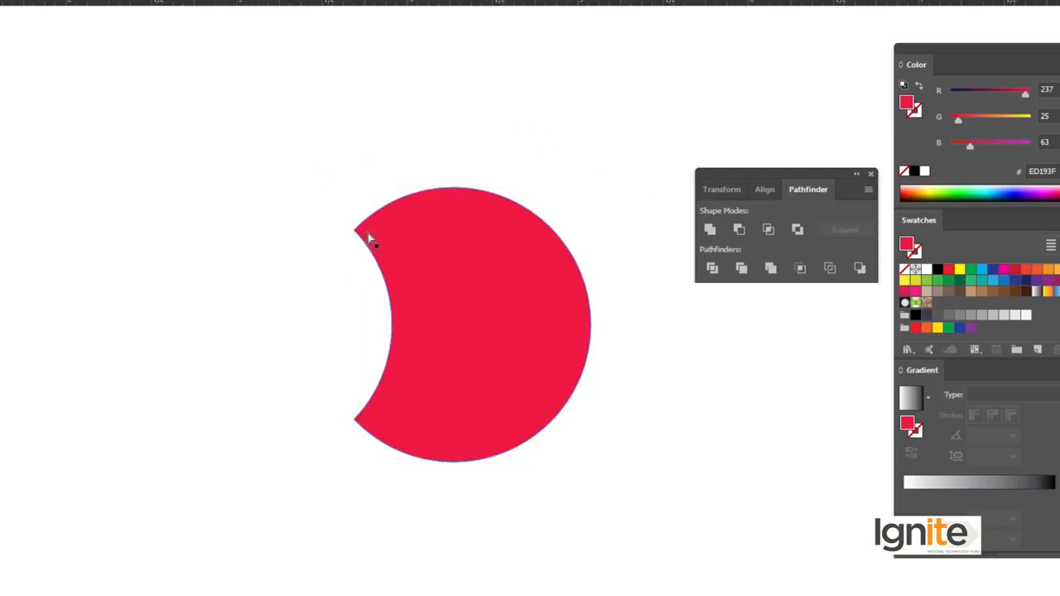
{"action": "key", "text": "v"}
{"action": "key", "text": "z"}
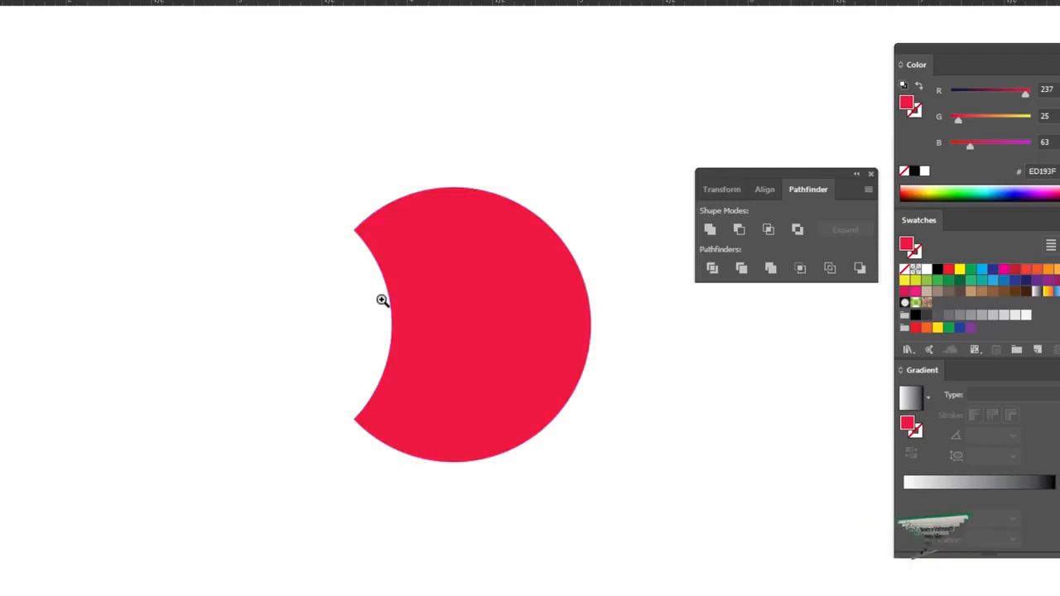
{"action": "left_click", "coordinate": [382, 300], "text": "alt"}
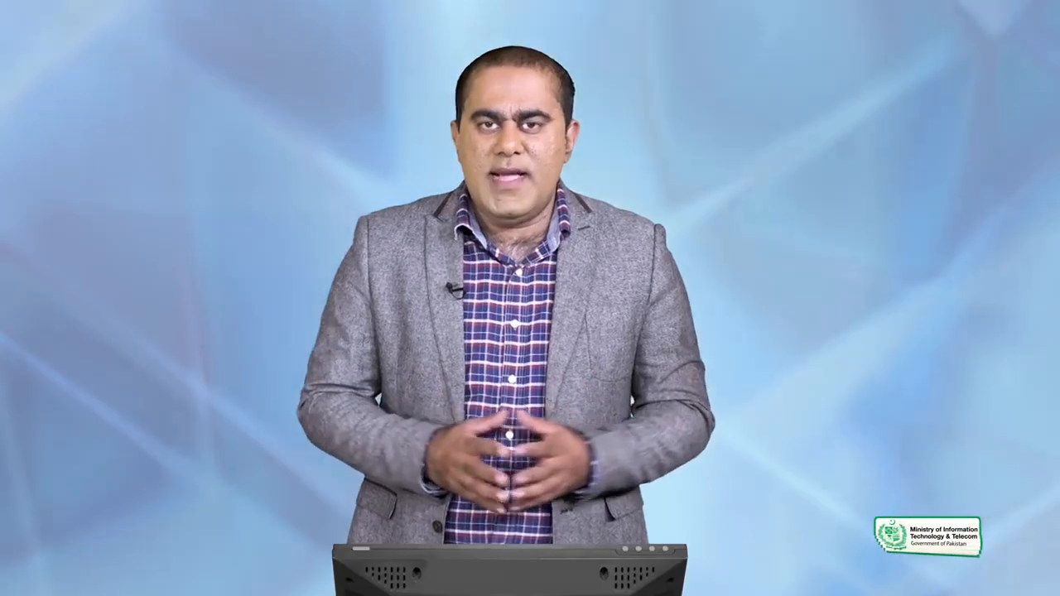